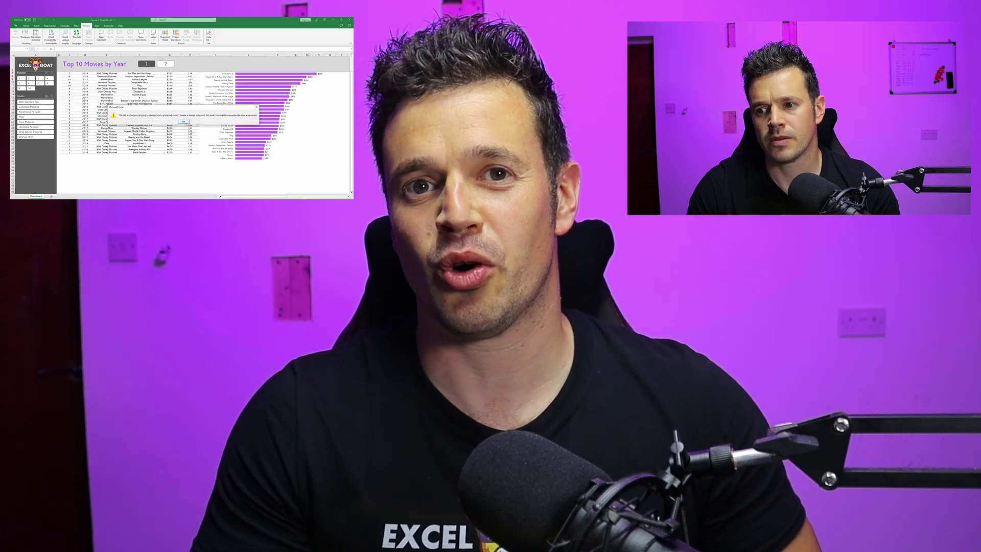
Confirm the sheet is protected, and see the guessed unprotect password 'excel' rejected
click(183, 121)
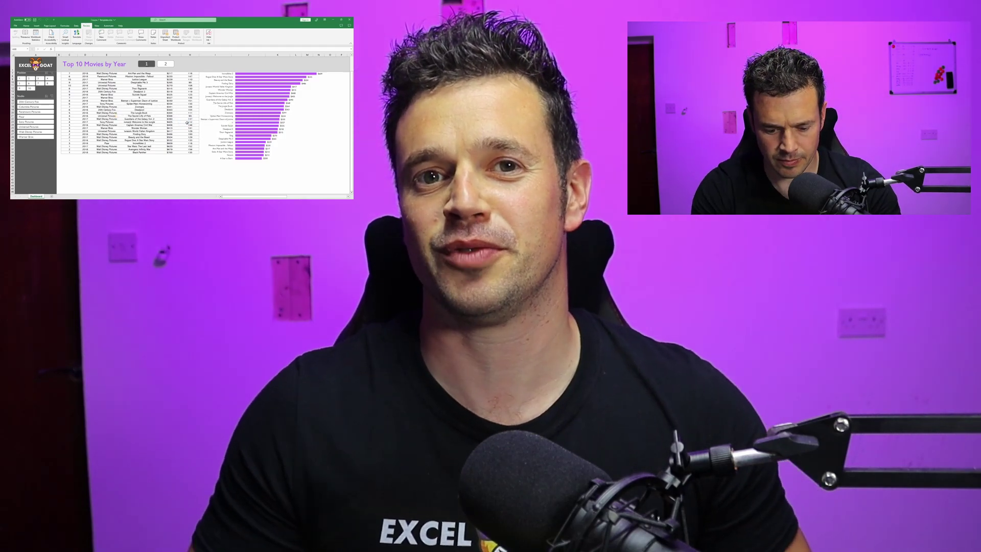
click(165, 35)
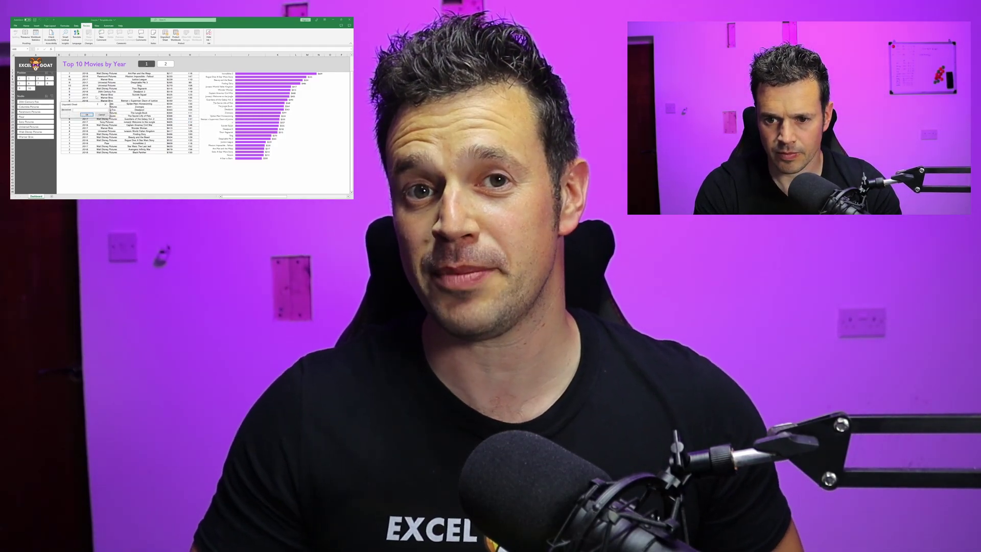
click(86, 114)
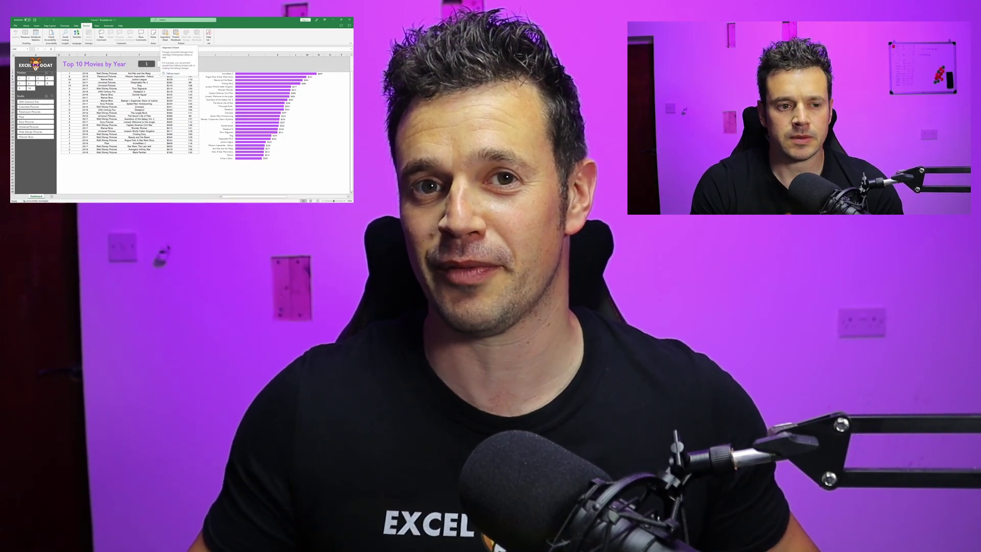
click(165, 35)
text(excel)
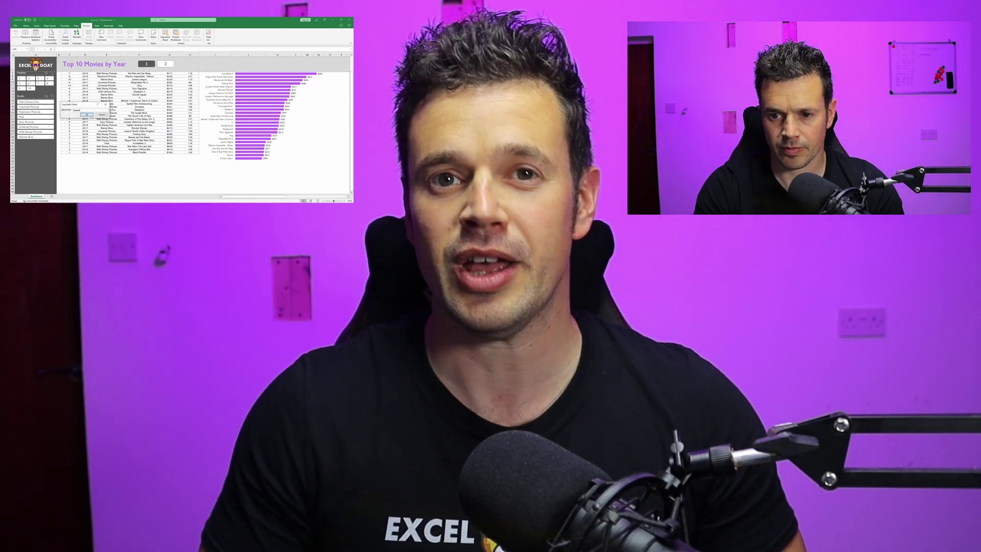
key(Return)
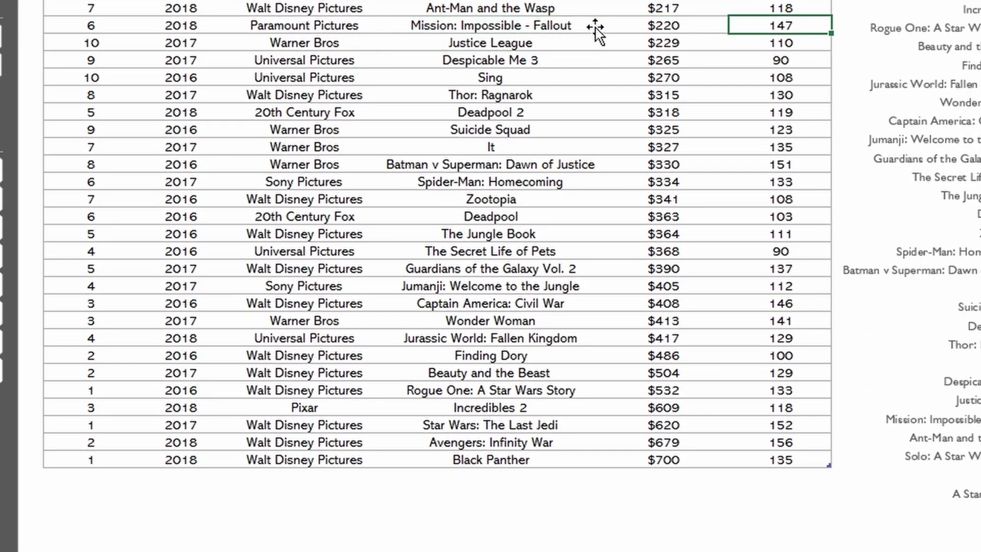
Append 'gregewa' to the Mission: Impossible - Fallout title
click(417, 224)
double_click(587, 23)
text(gregewa)
key(Return)
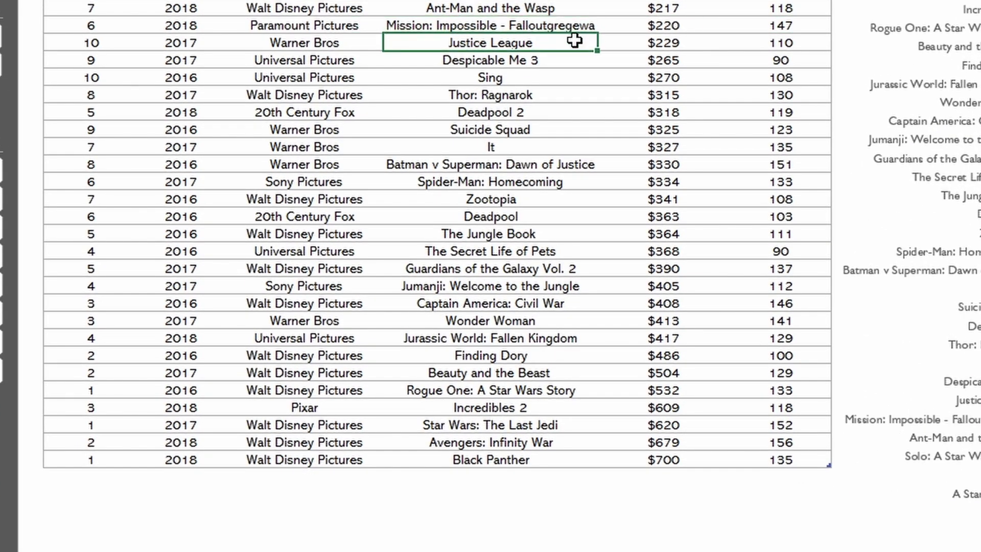
Open Format Cells for the Sing cell to check its Locked protection setting
click(535, 71)
right_click(535, 77)
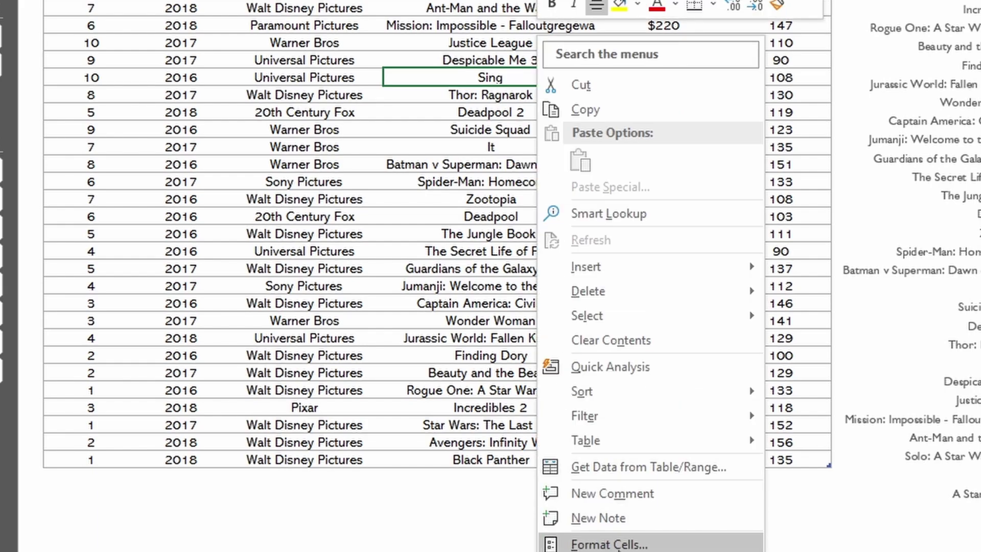
click(608, 544)
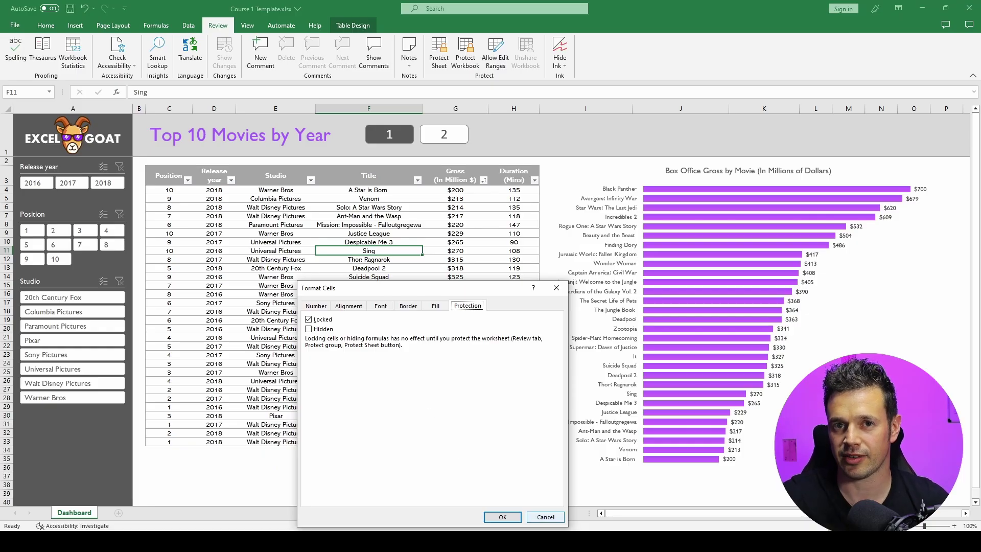
click(514, 517)
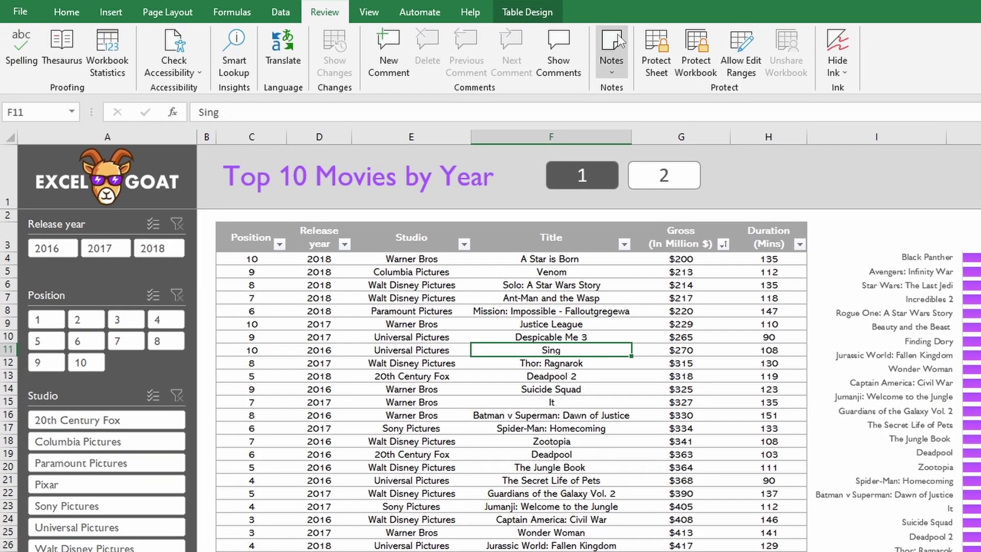
click(656, 48)
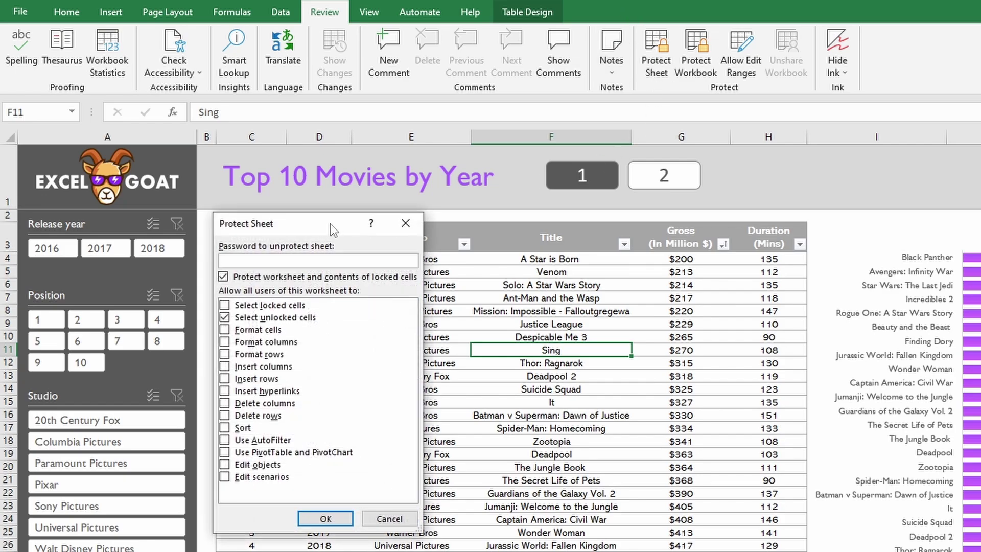
text(123)
key(Return)
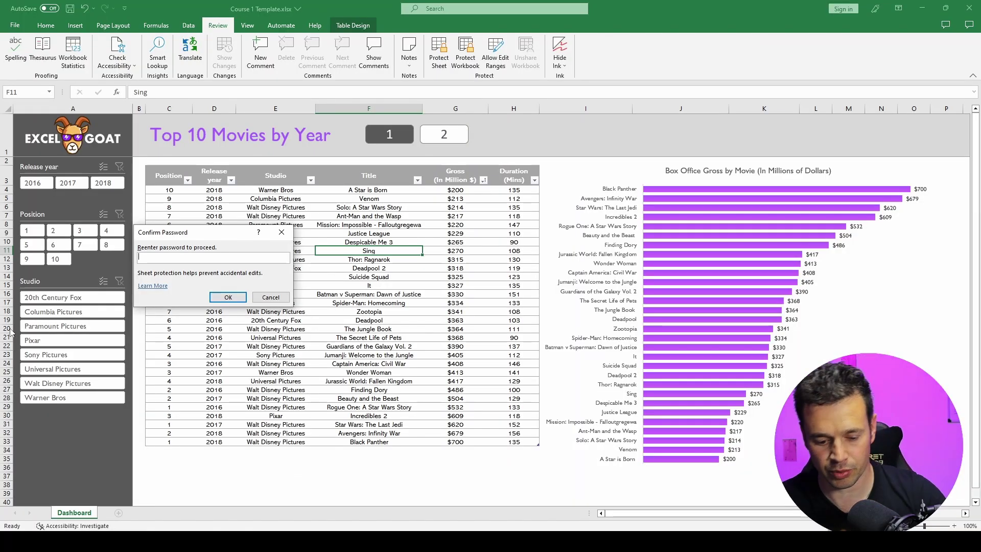
text(123)
key(Return)
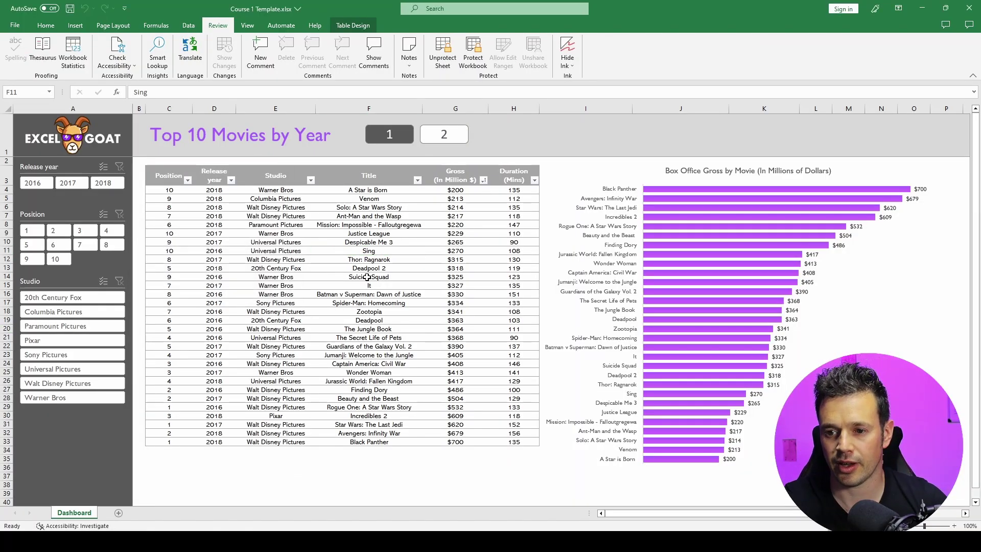
double_click(369, 251)
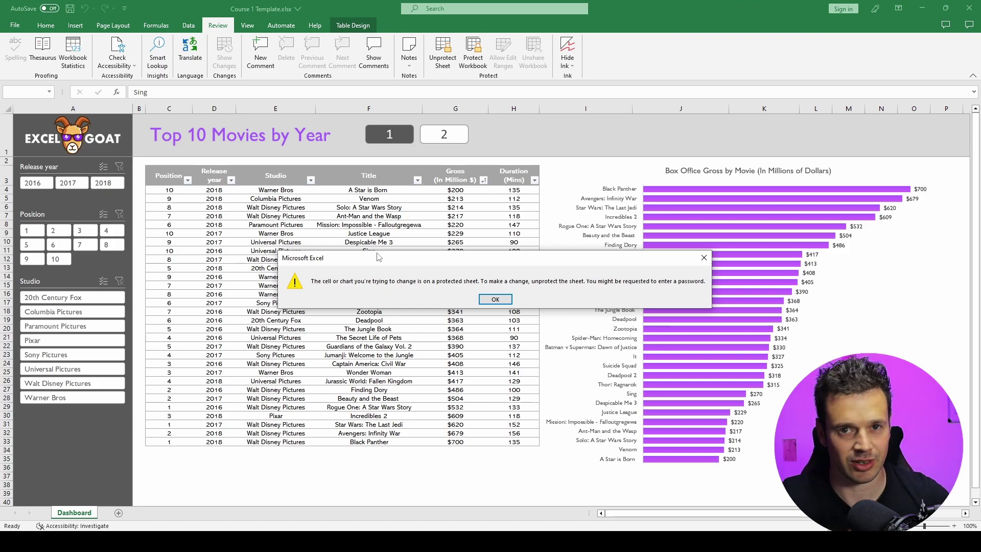
click(488, 300)
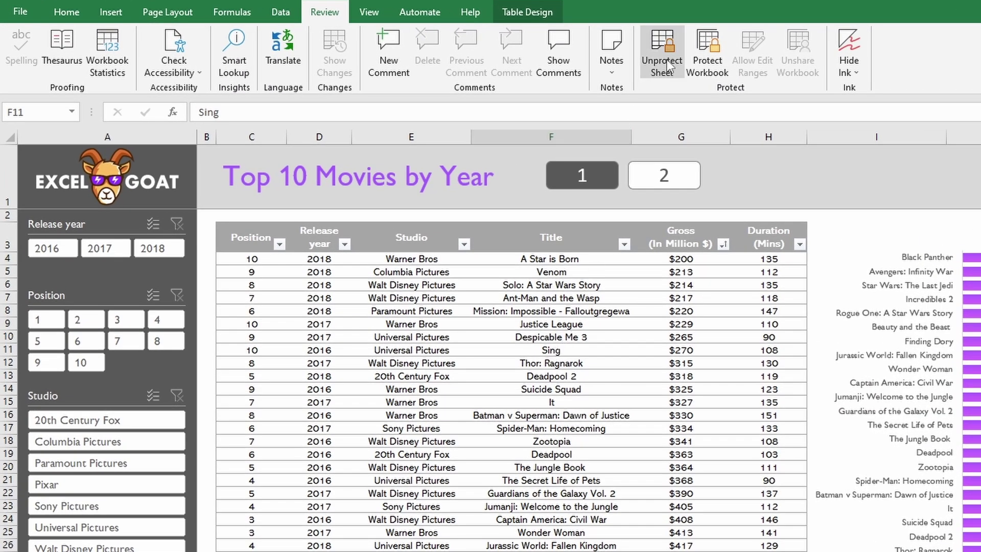
click(633, 56)
text(123)
key(Return)
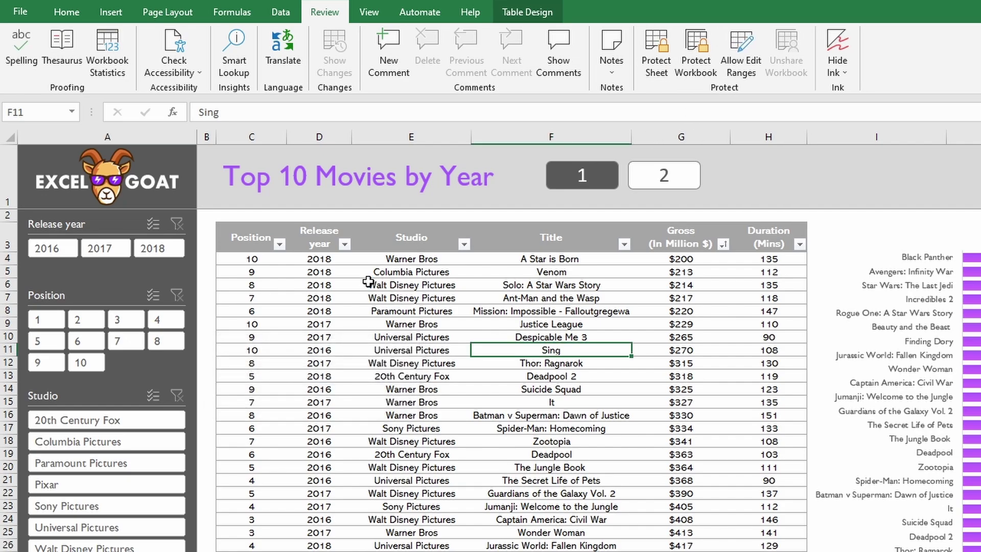
Change the Sing title to 'Singbngftbhgdfr'
double_click(597, 351)
text(bngftbhgdfr)
key(Return)
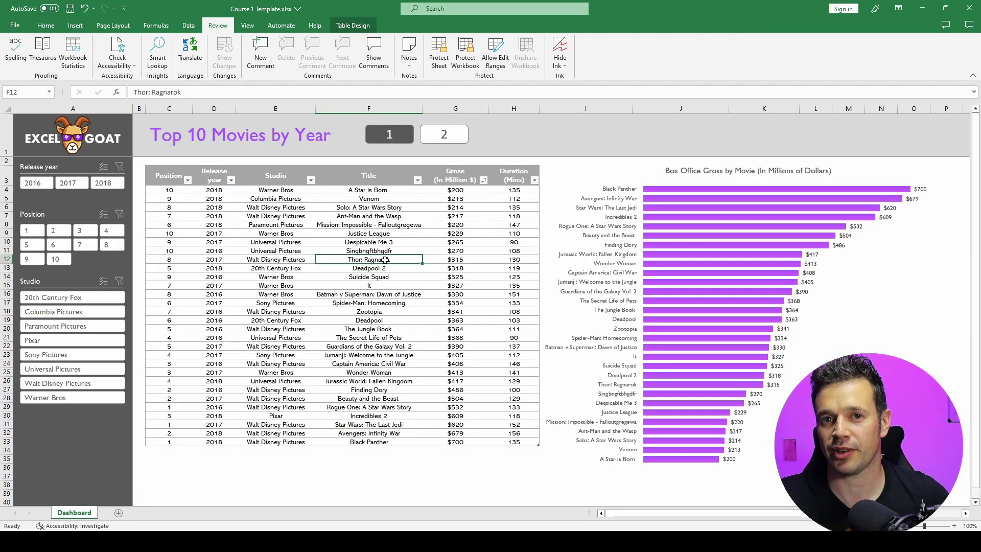
View the workbook's hidden sheets list from the Dashboard tab without unhiding any
click(378, 242)
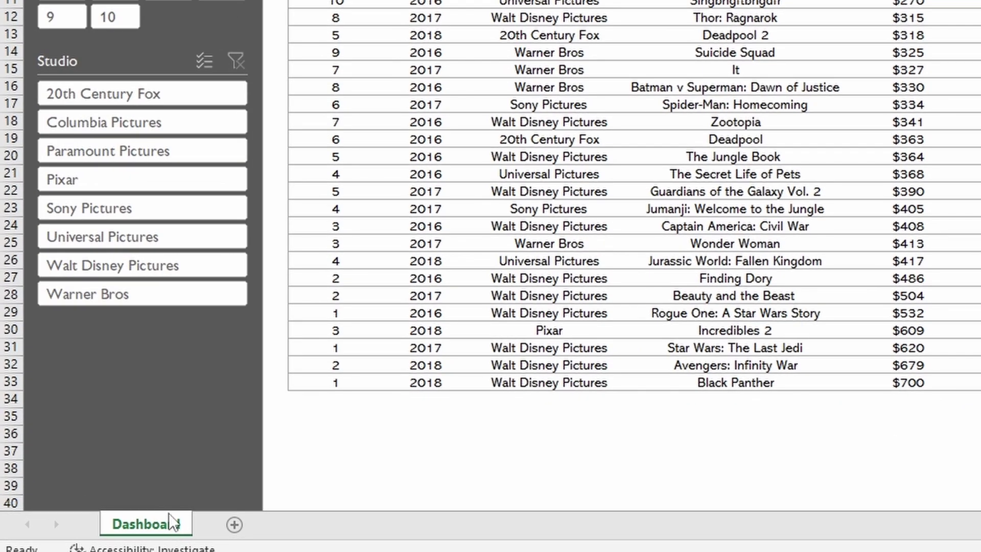
right_click(87, 513)
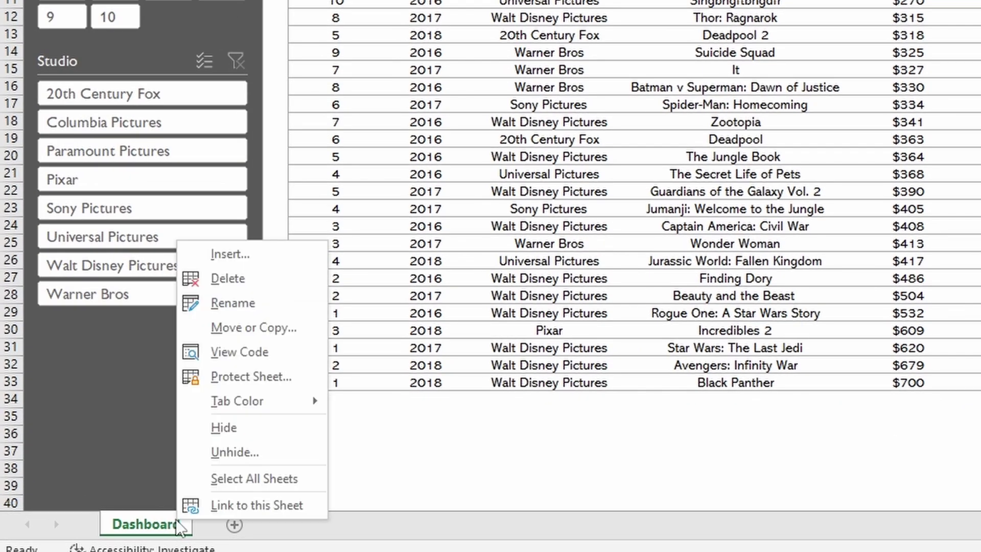
click(233, 452)
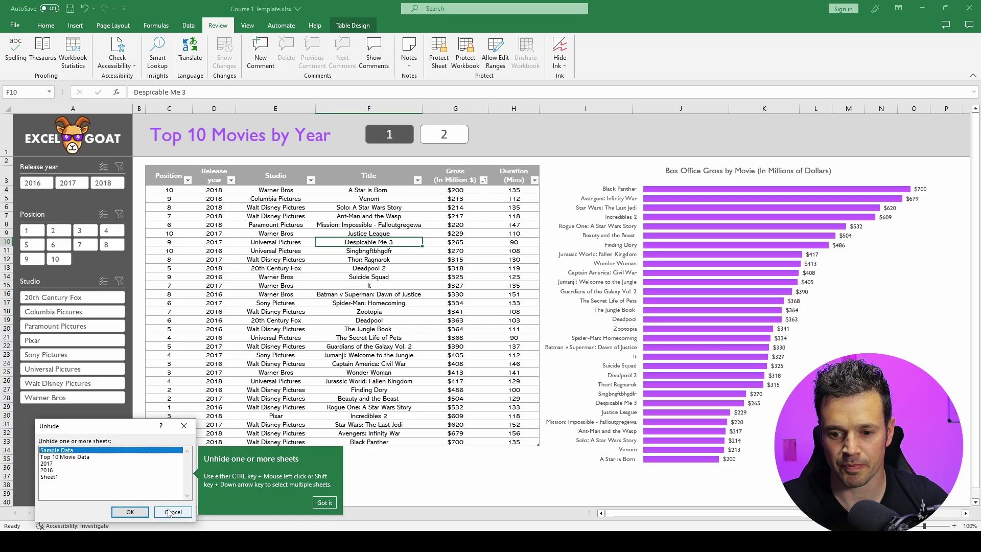
click(343, 523)
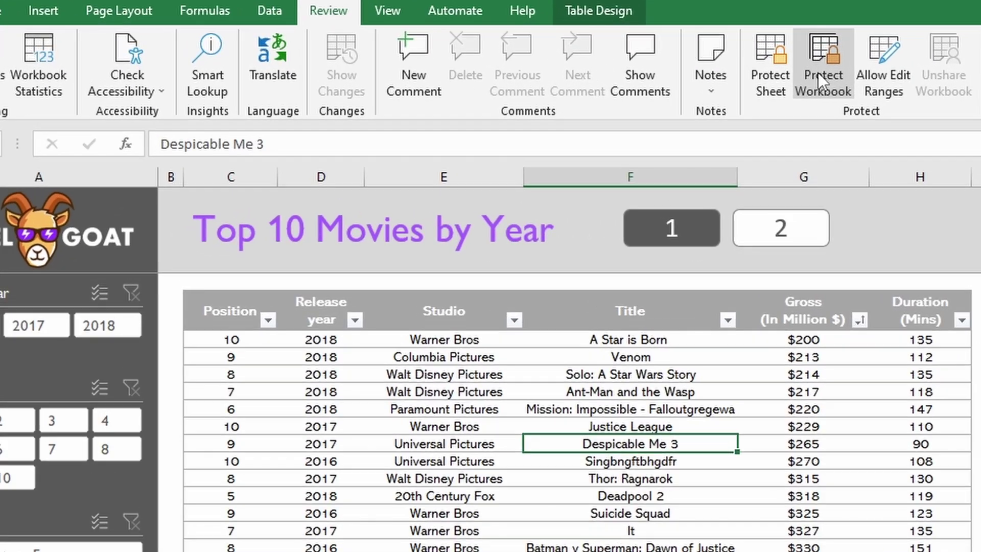
click(465, 56)
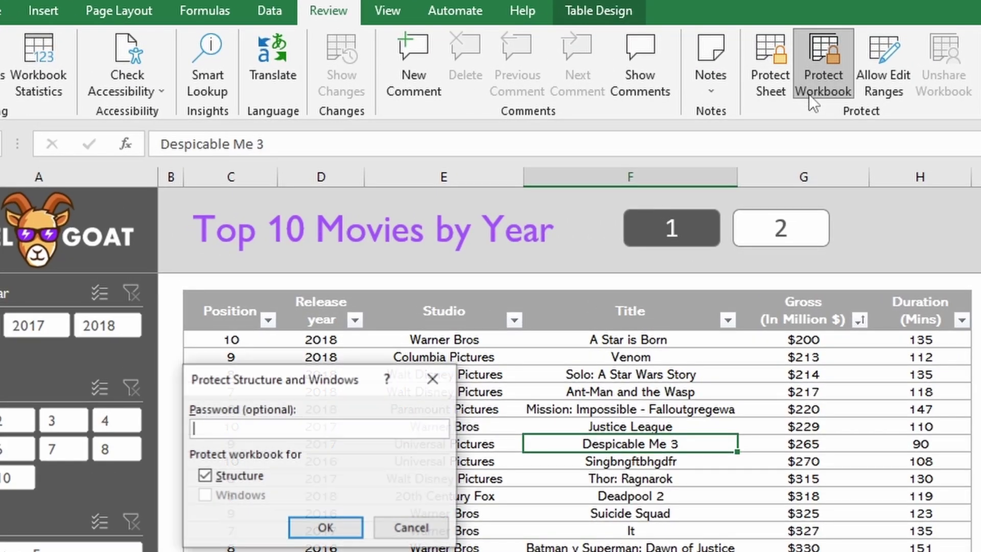
text(123)
click(313, 529)
text(123)
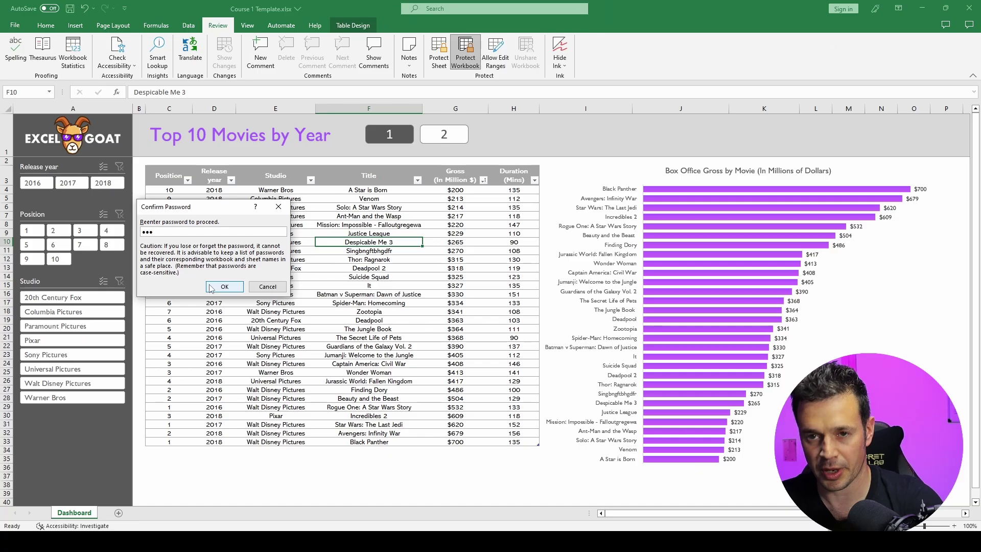
click(313, 531)
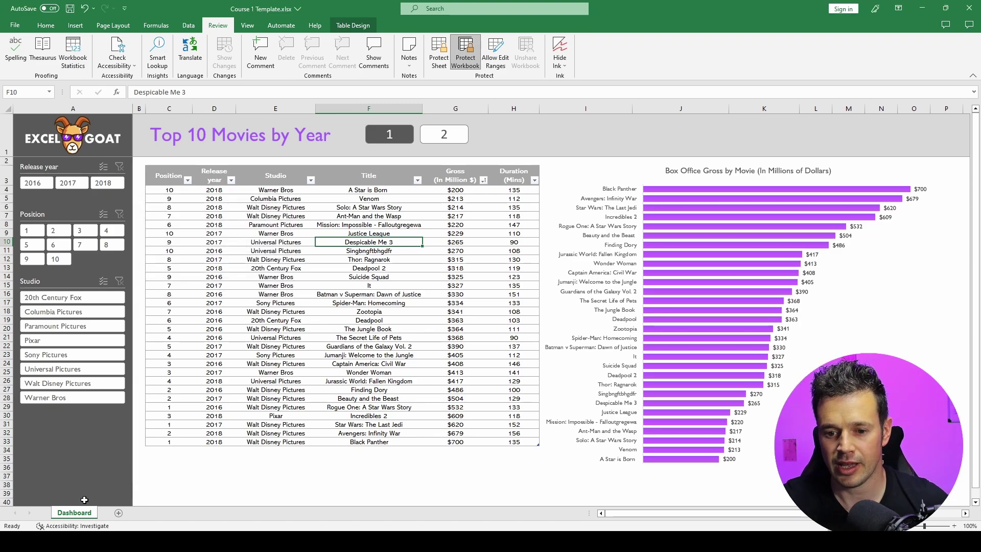
right_click(92, 511)
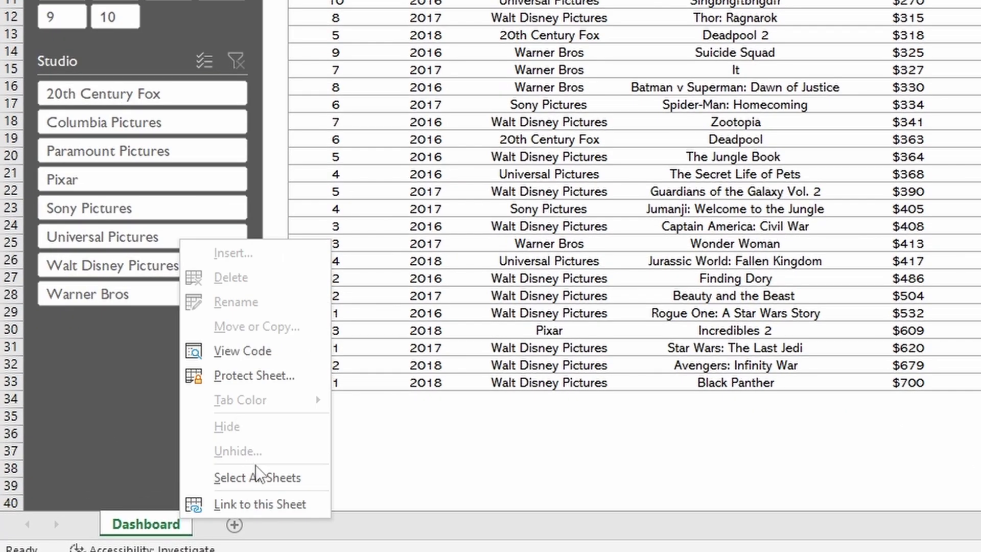
Close the sheet-tab menu before moving to the Desktop's ExcelGoat folder in File Explorer
key(Escape)
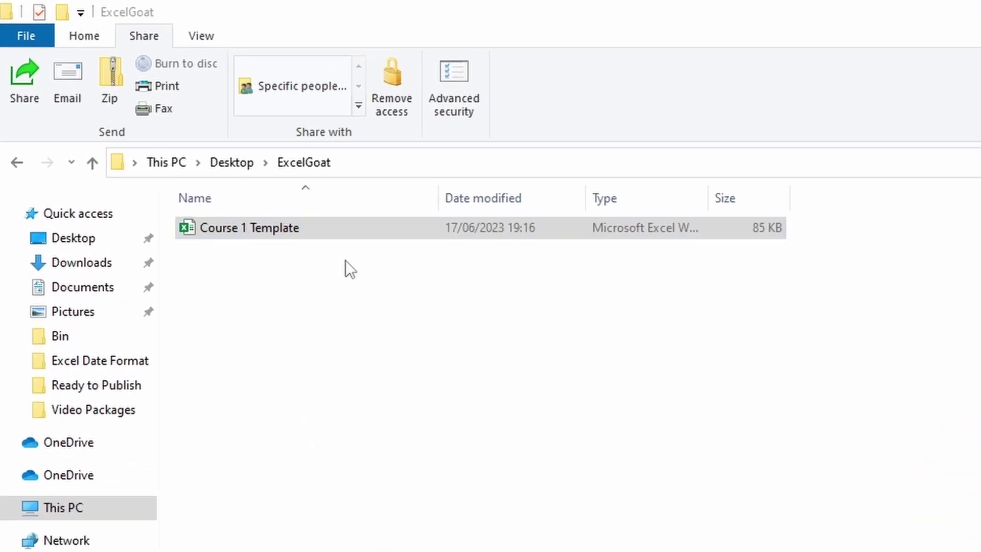
Turn on File name extensions so the workbook shows as Course 1 Template.xlsx
click(204, 37)
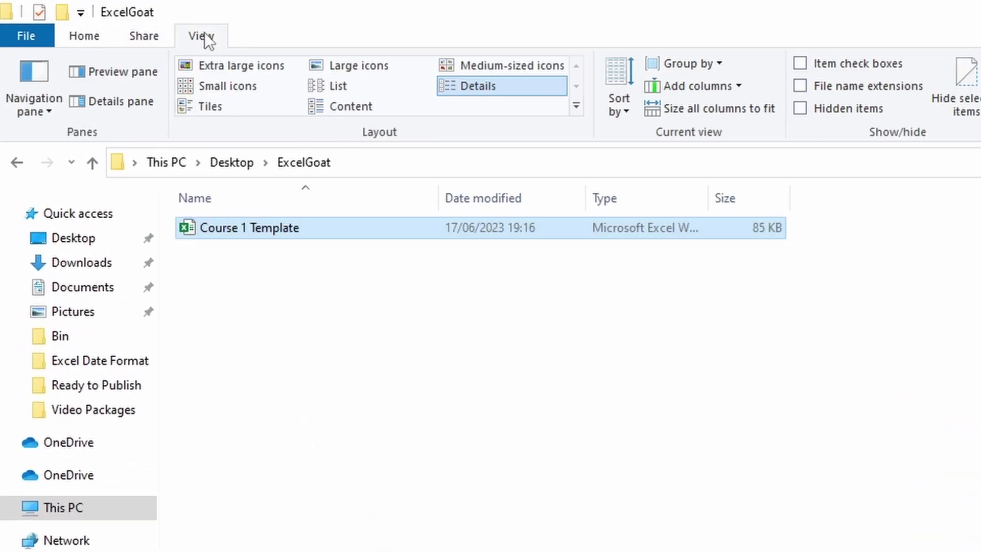
click(801, 85)
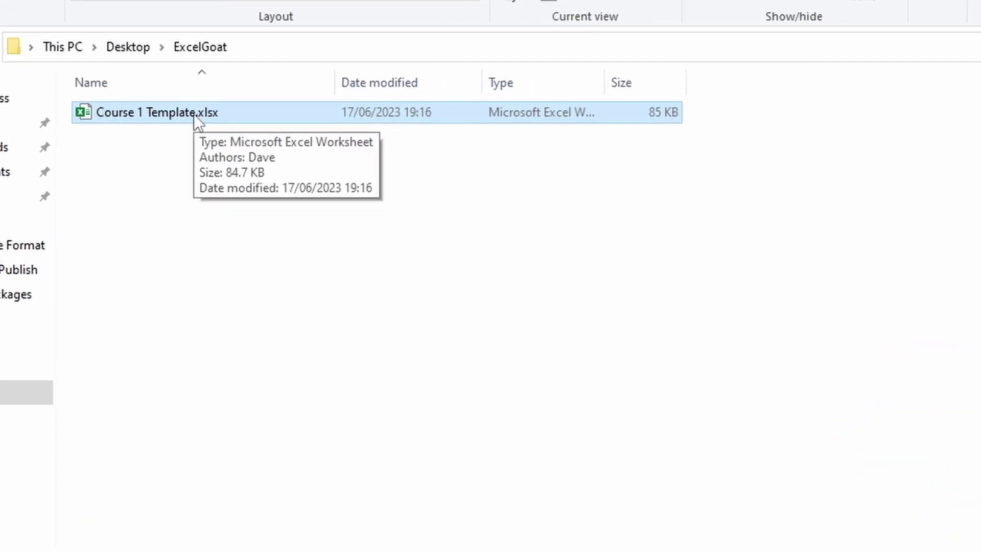
Copy Course 1 Template.xlsx and paste it into ExcelGoat as Course 1 Template - Copy.xlsx
right_click(194, 115)
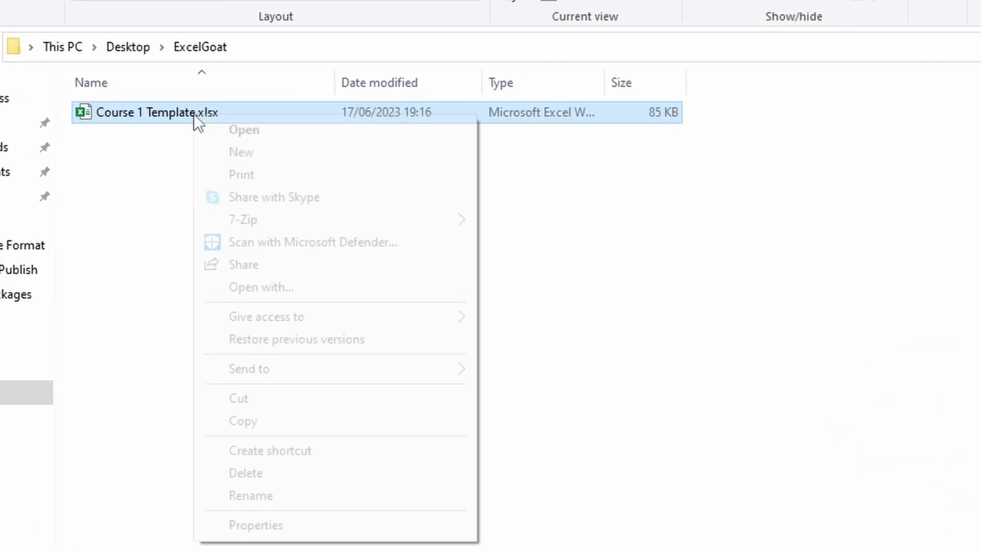
click(289, 425)
right_click(183, 240)
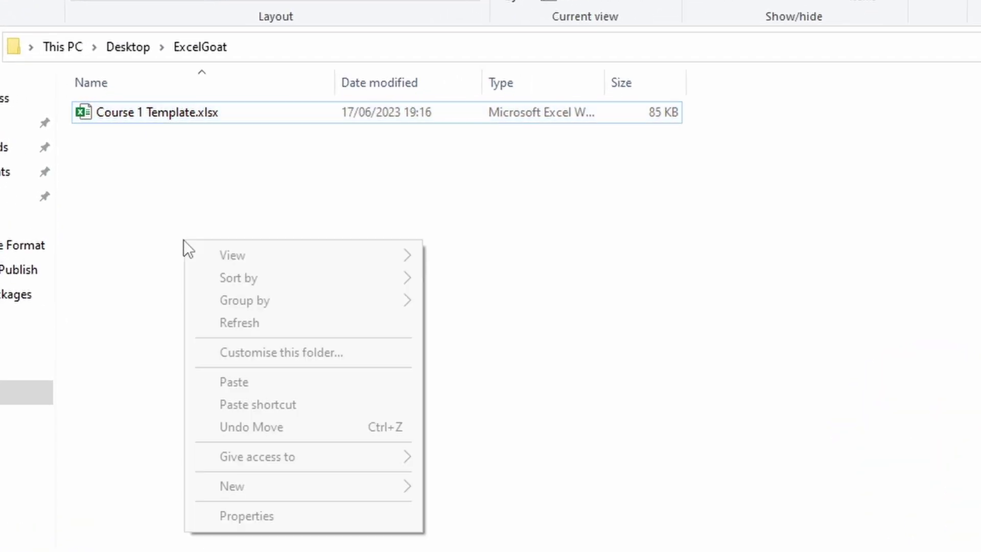
click(255, 381)
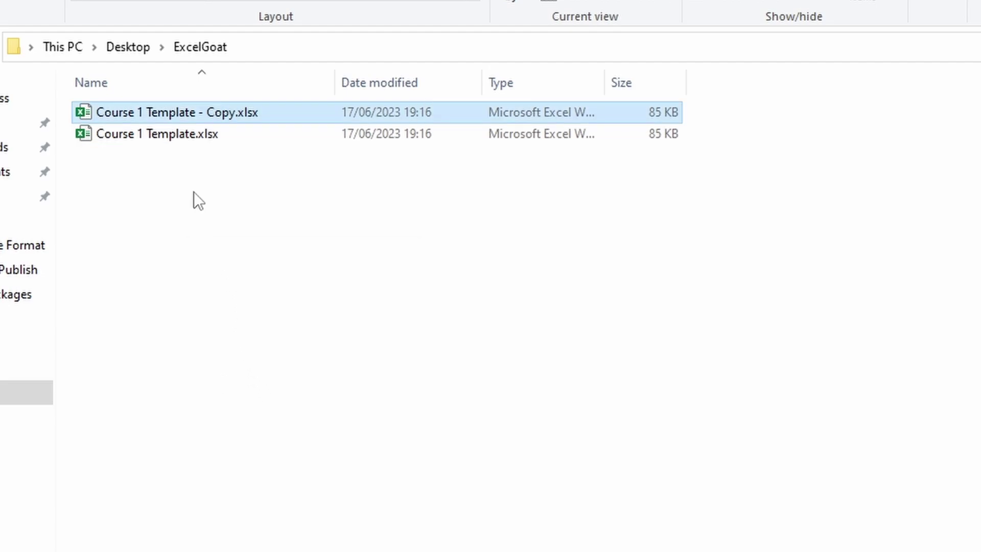
Rename the copy's extension from xlsx to zip and accept the extension-change warning
right_click(195, 115)
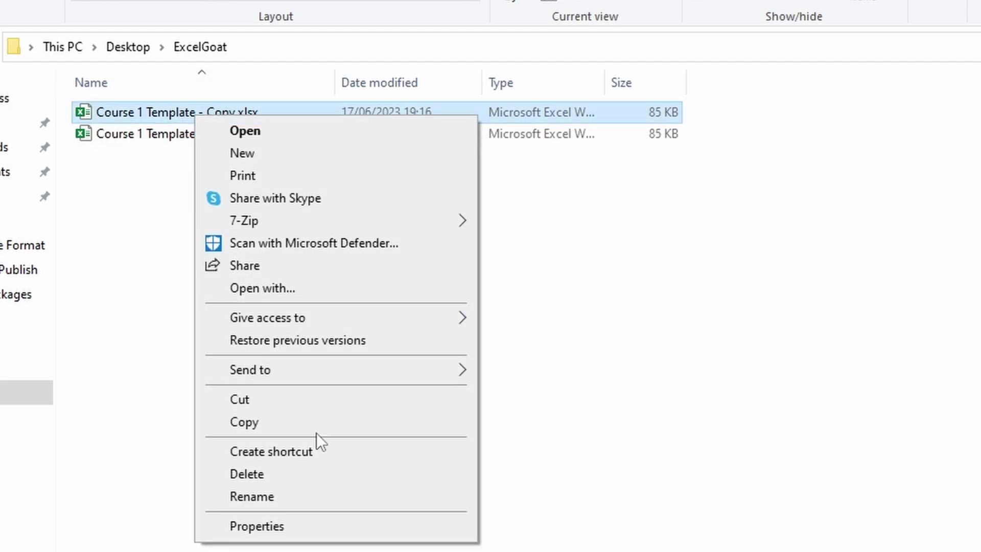
click(341, 498)
key(Right)
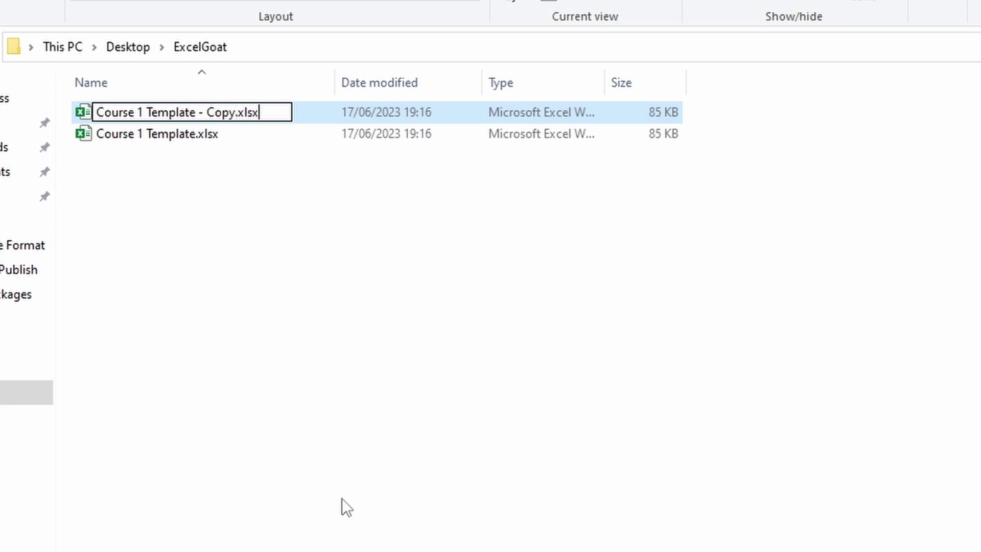
key(BackSpace)
key(BackSpace)
key(BackSpace)
key(BackSpace)
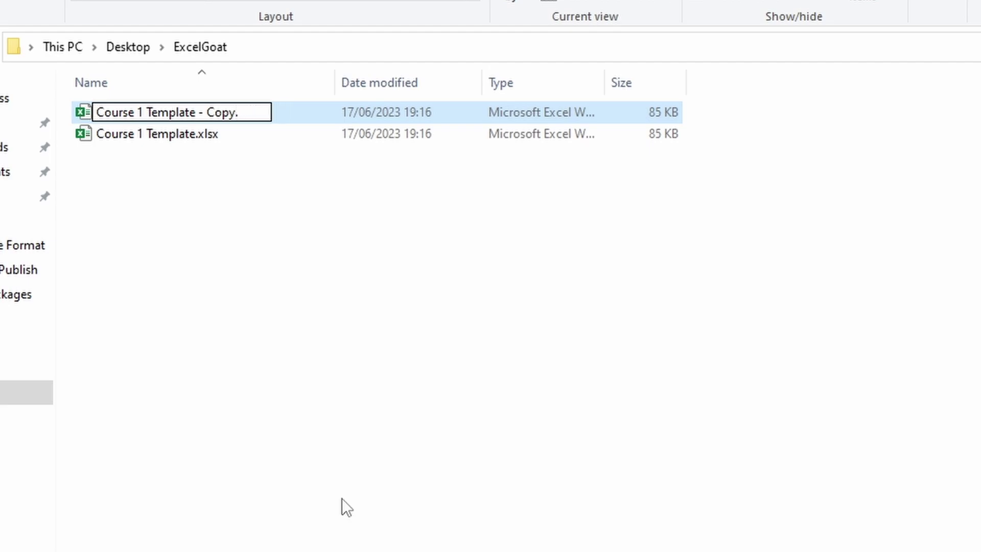
text(zip)
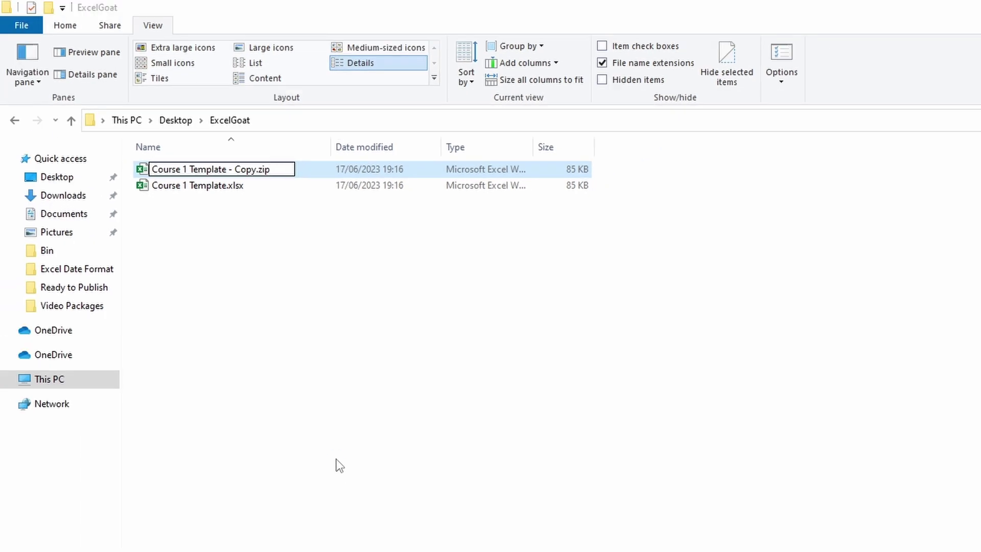
key(Return)
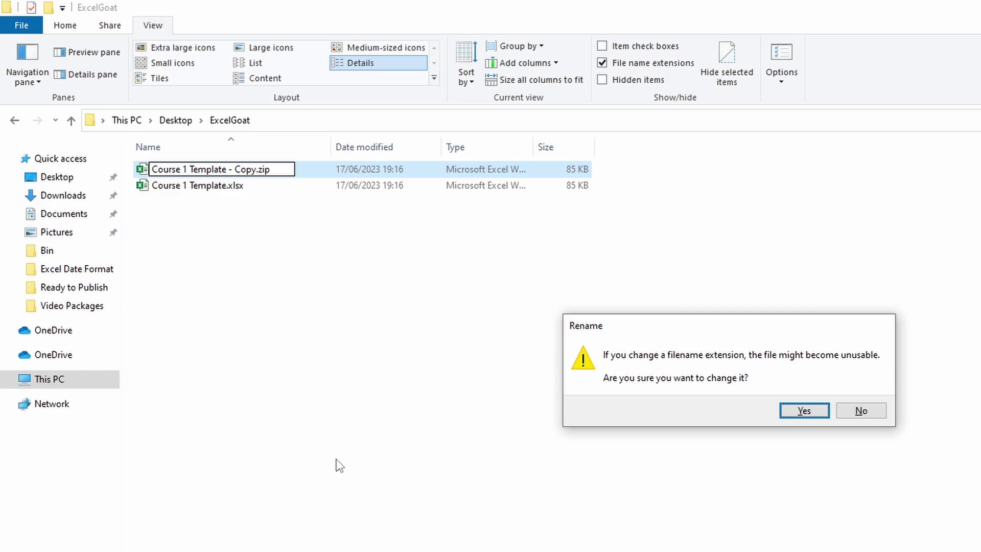
key(Return)
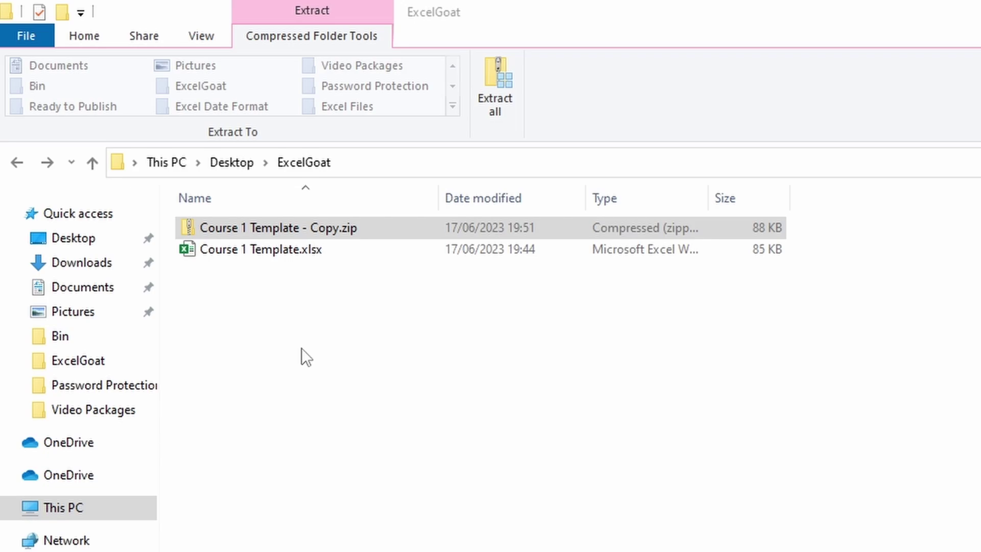
Browse the zip's xl folder, then extract everything to the suggested Course 1 Template - Copy folder
double_click(331, 225)
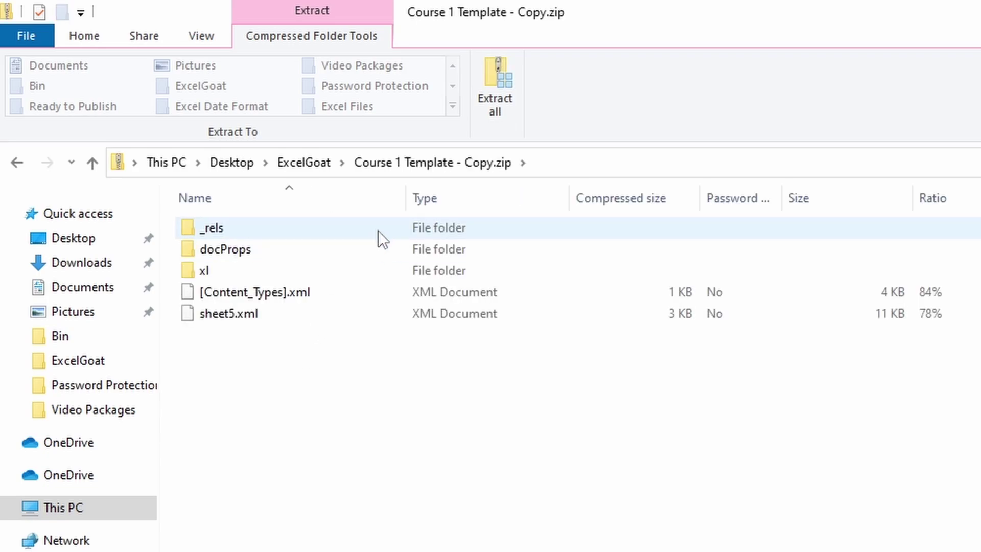
click(206, 270)
double_click(205, 271)
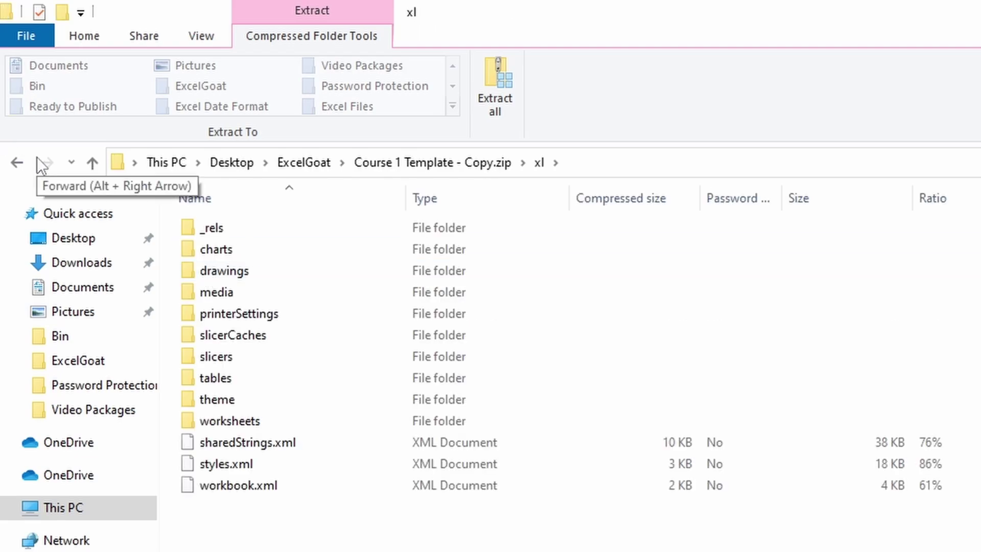
click(16, 163)
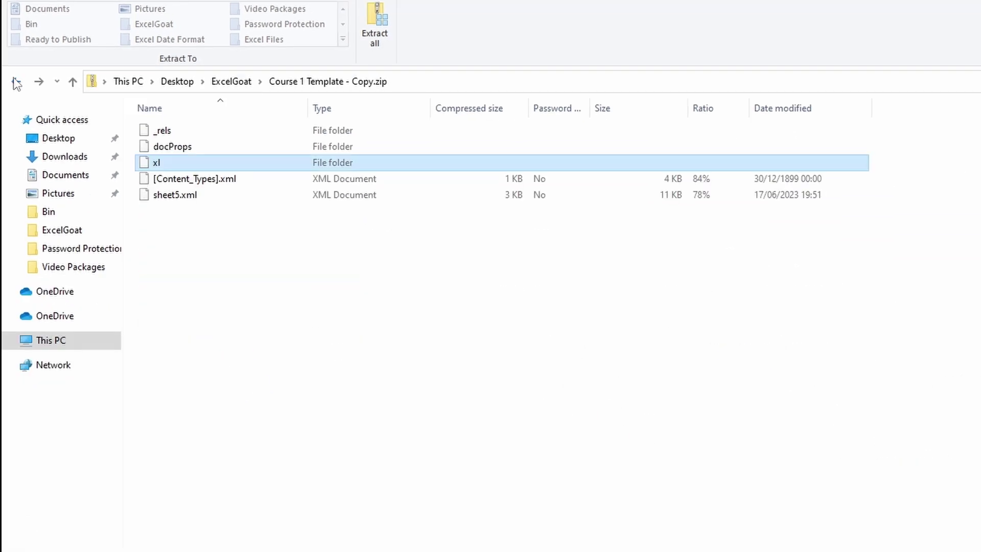
click(374, 28)
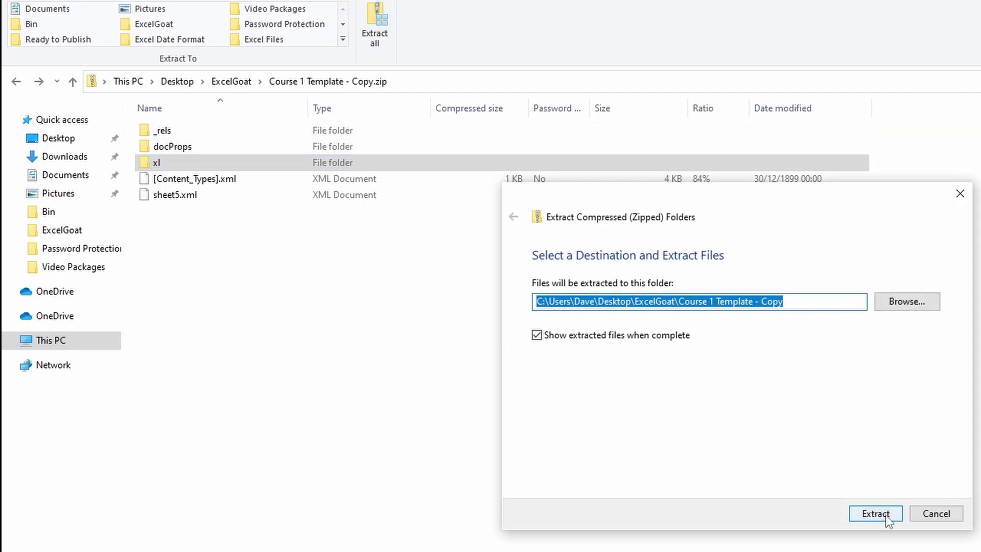
click(887, 517)
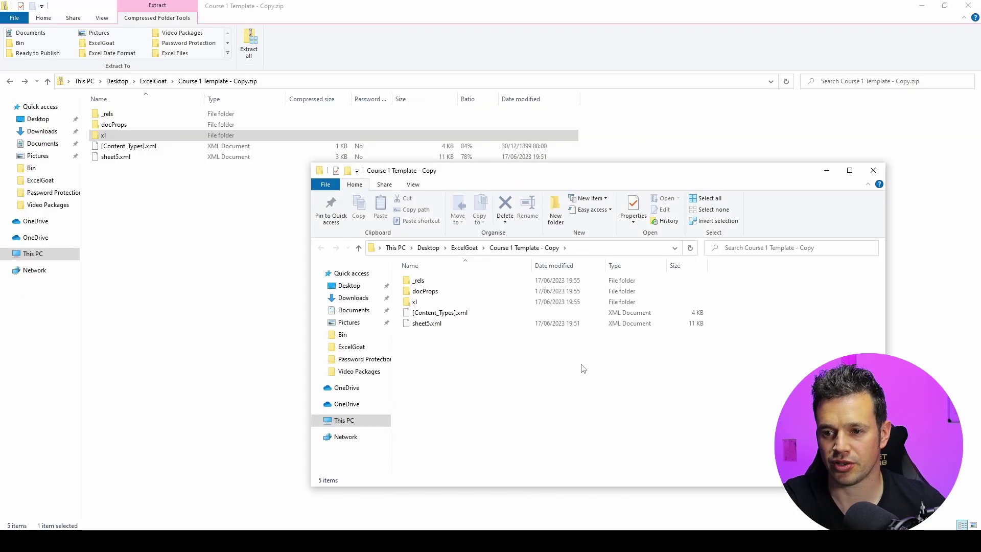
Open workbook.xml from ExcelGoat > Course 1 Template - Copy > xl in Notepad
click(874, 170)
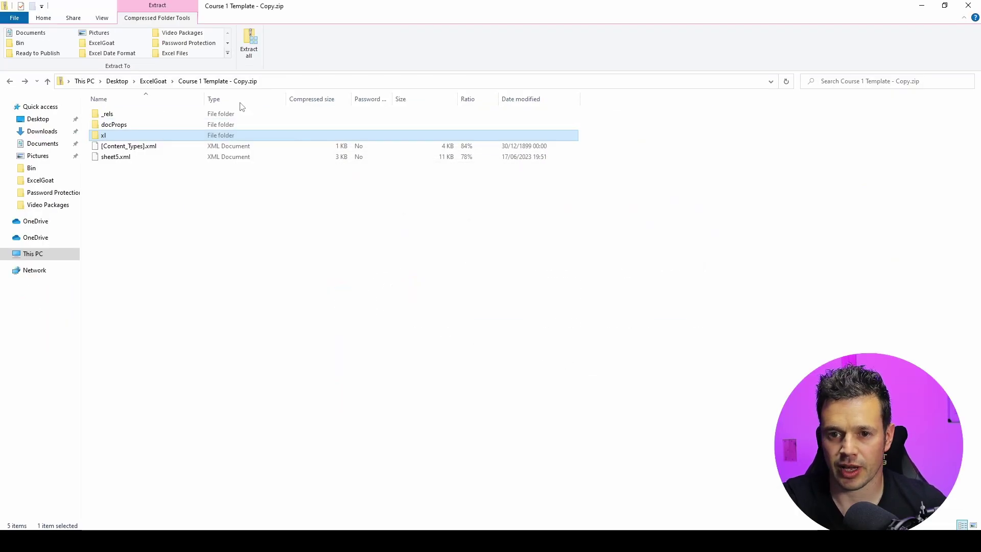
click(153, 82)
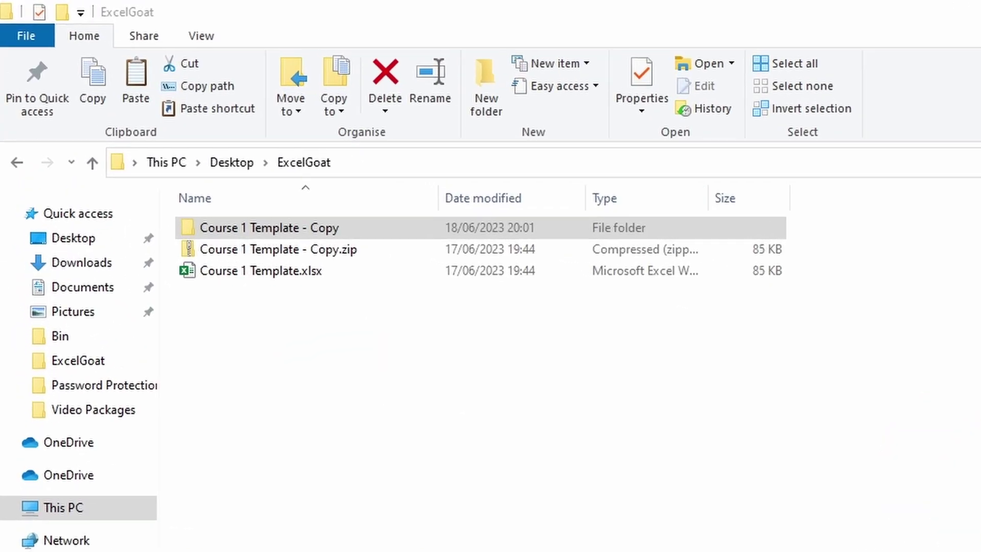
double_click(291, 232)
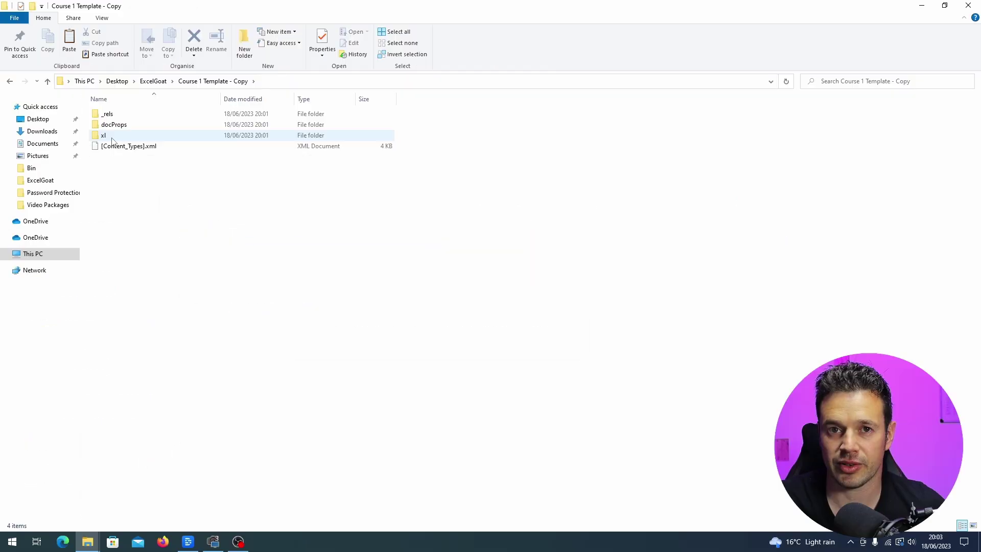
double_click(111, 136)
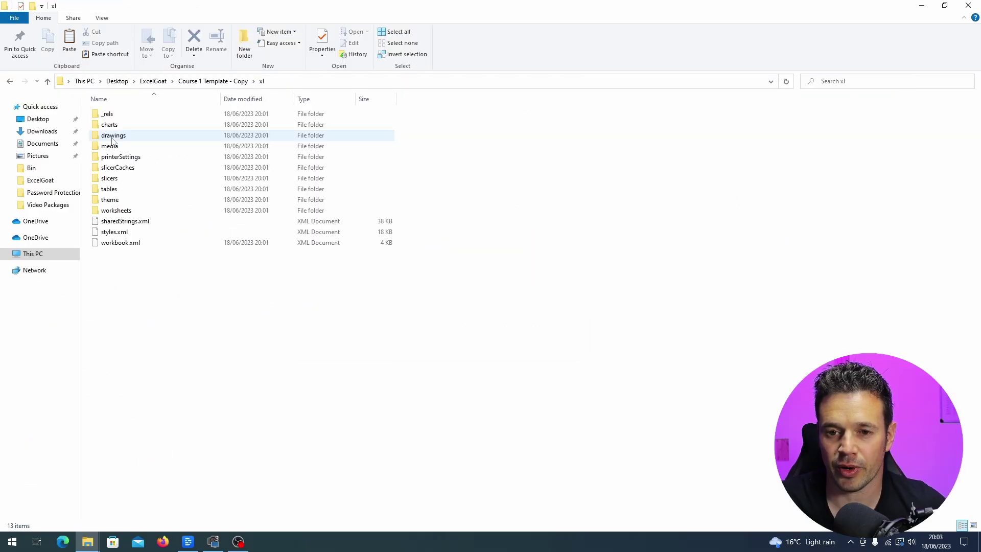
double_click(135, 245)
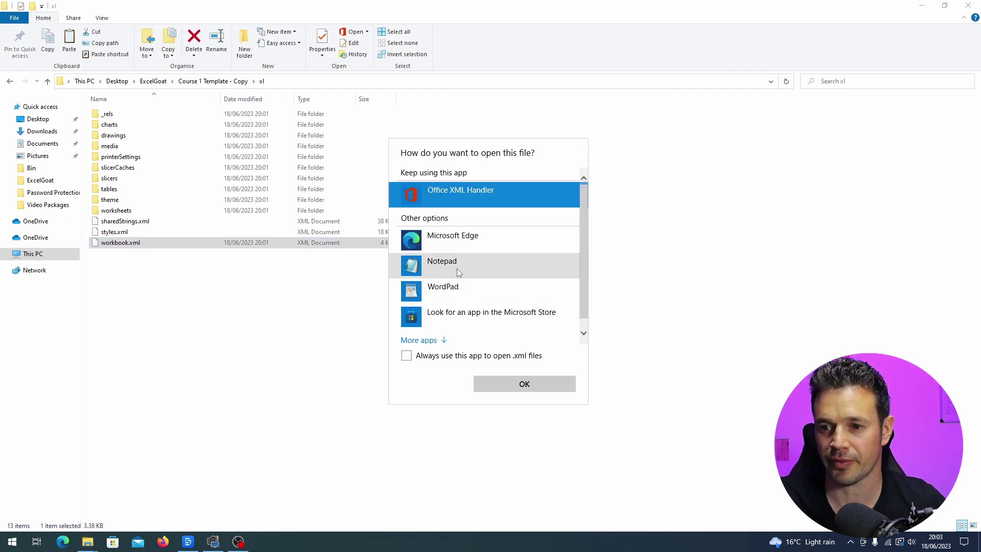
double_click(458, 269)
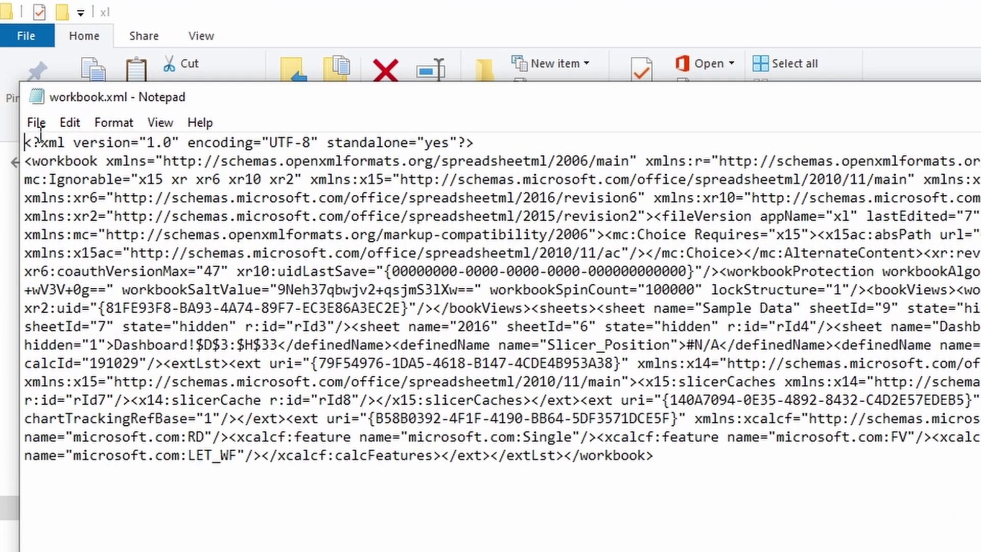
Find 'Prot' in workbook.xml and select the whole workbookProtection tag ending lockStructure="1"/>
click(66, 122)
click(120, 294)
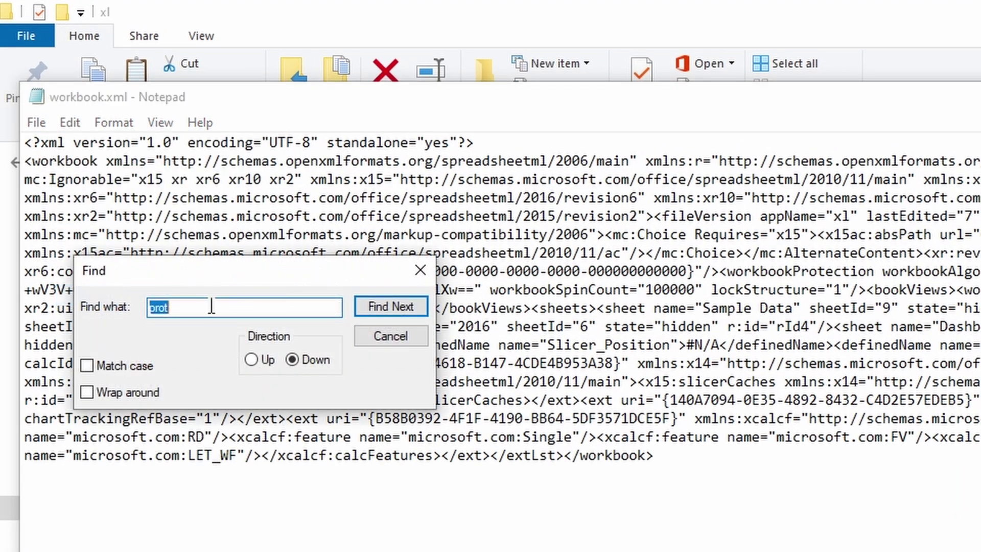
drag(271, 270, 277, 479)
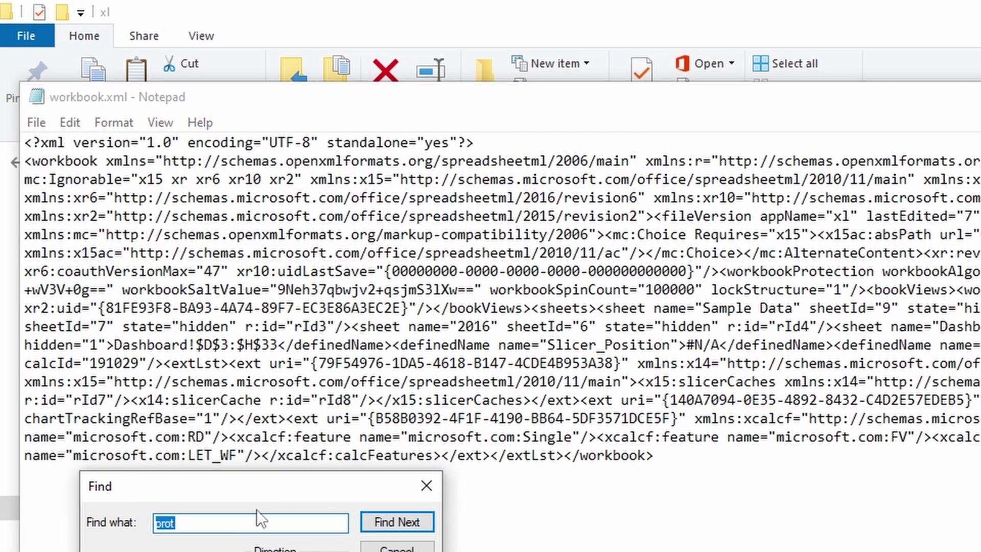
text(Prot)
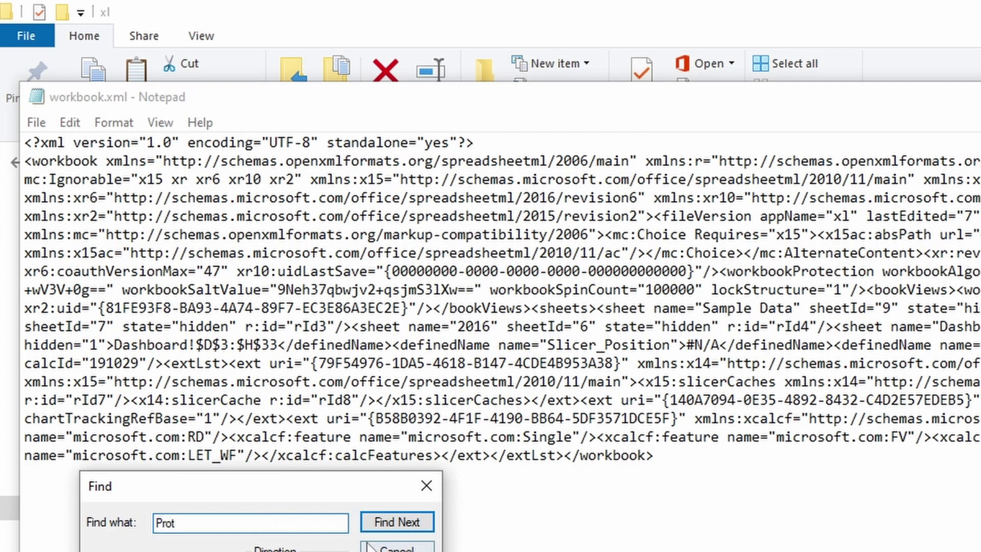
click(383, 523)
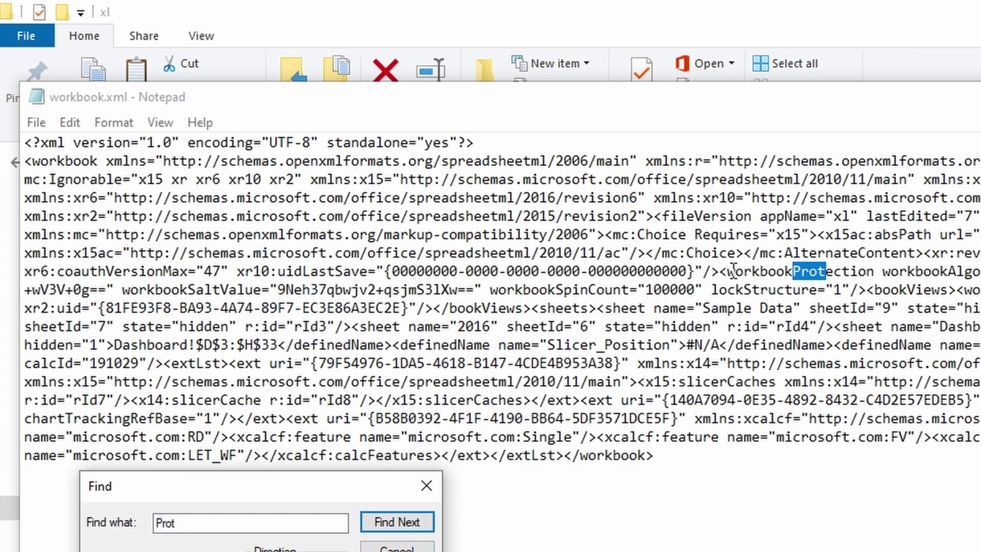
drag(720, 271, 875, 273)
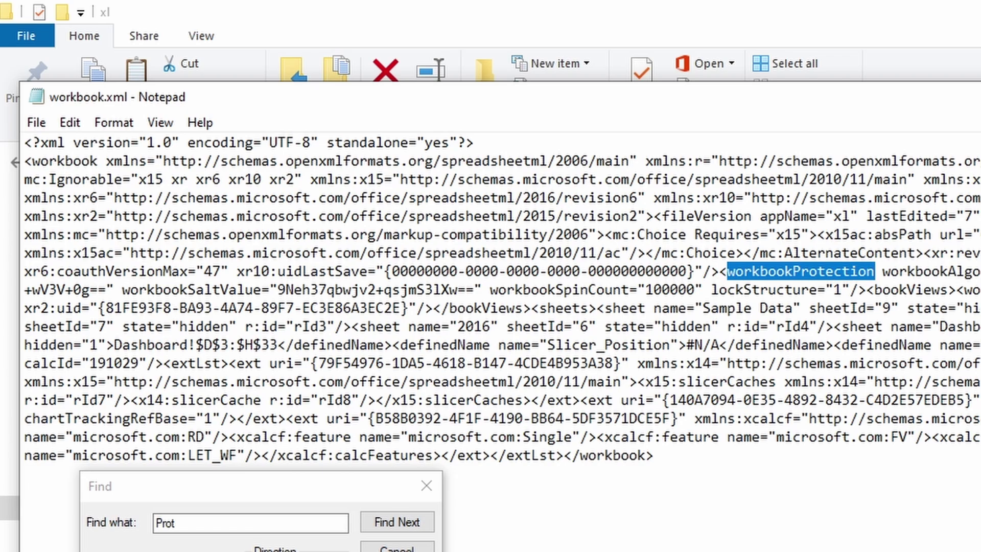
drag(720, 271, 728, 272)
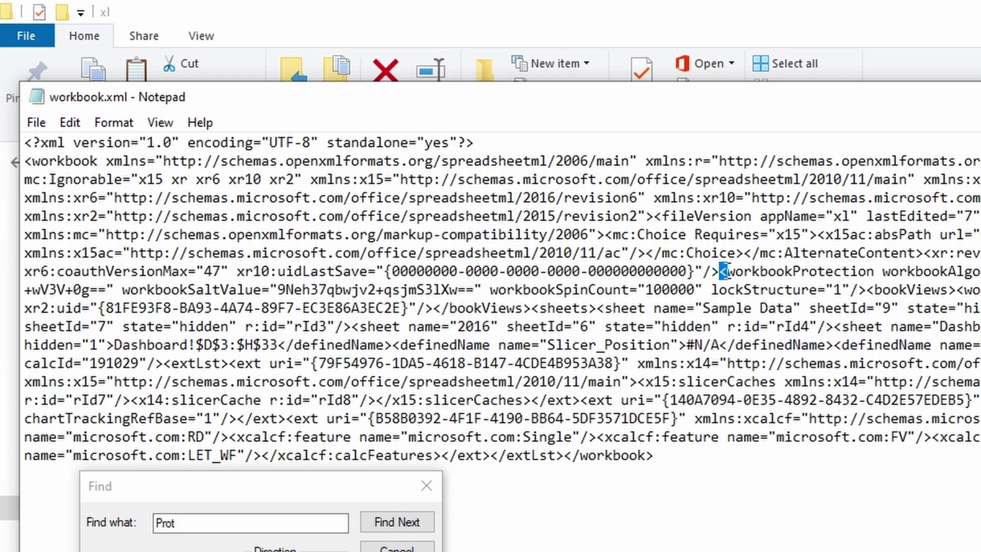
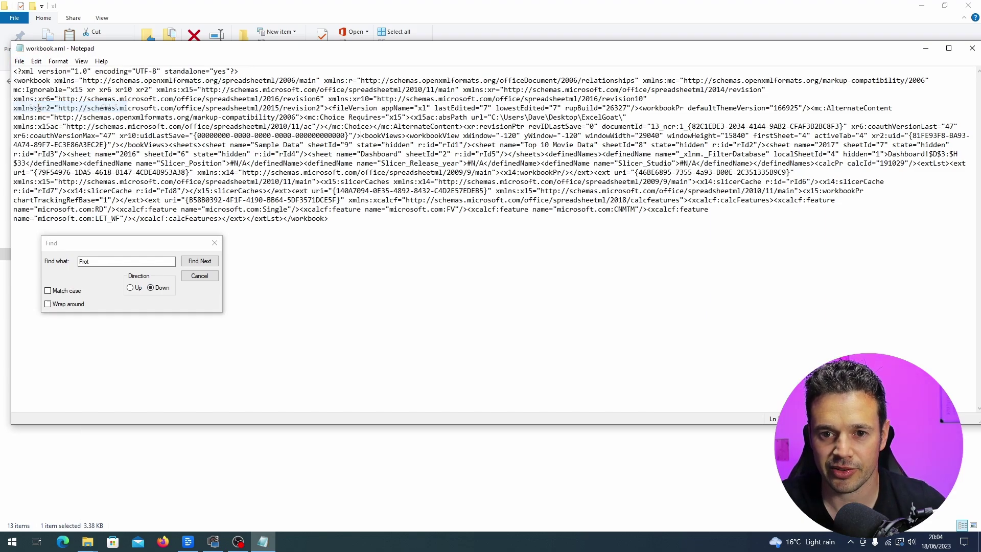
Save workbook.xml, then browse Course 1 Template - Copy into xl\worksheets and back to xl
click(972, 48)
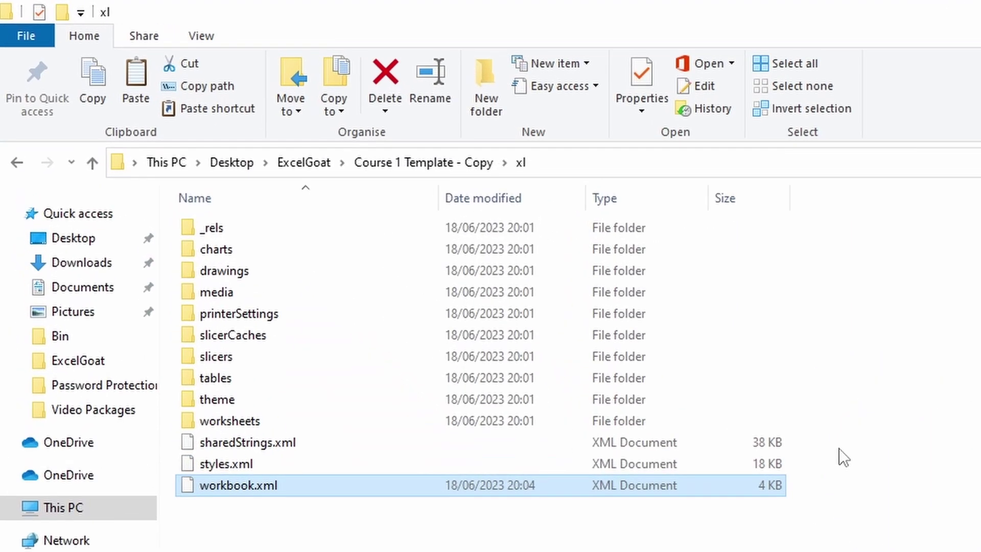
click(304, 162)
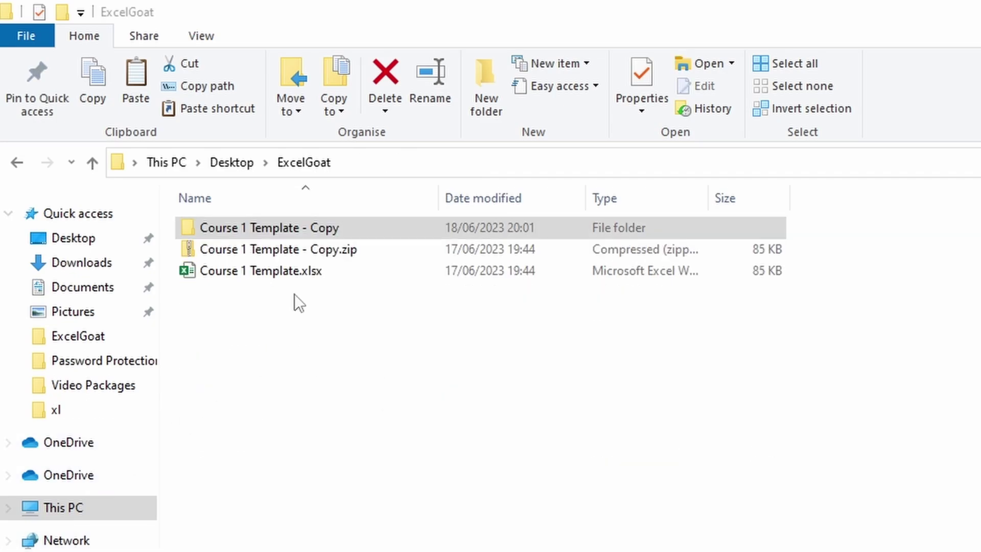
double_click(293, 219)
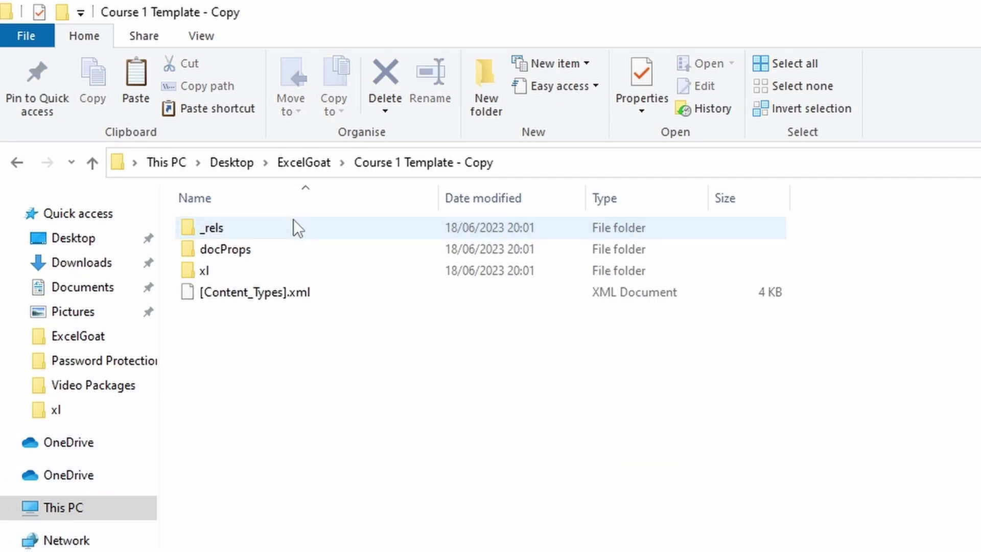
double_click(214, 280)
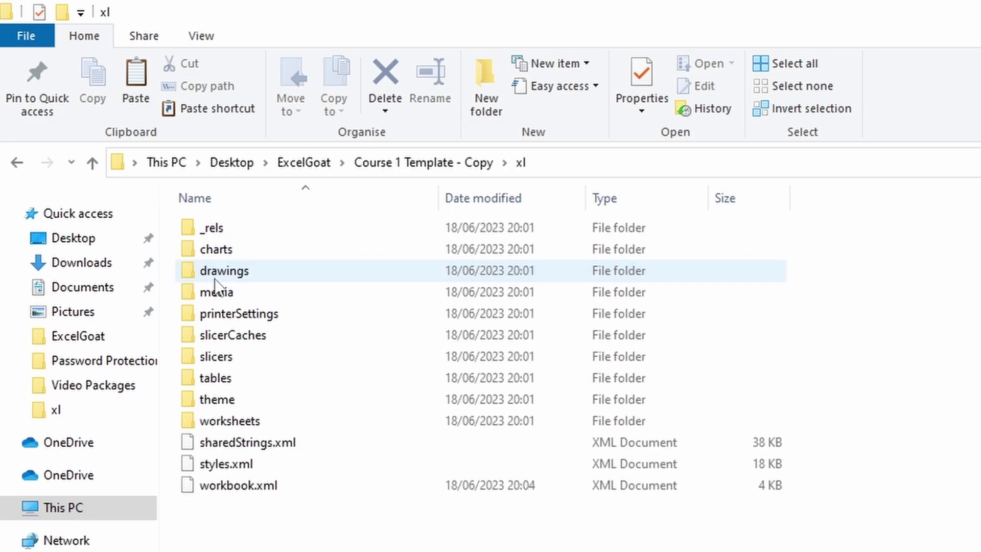
double_click(223, 421)
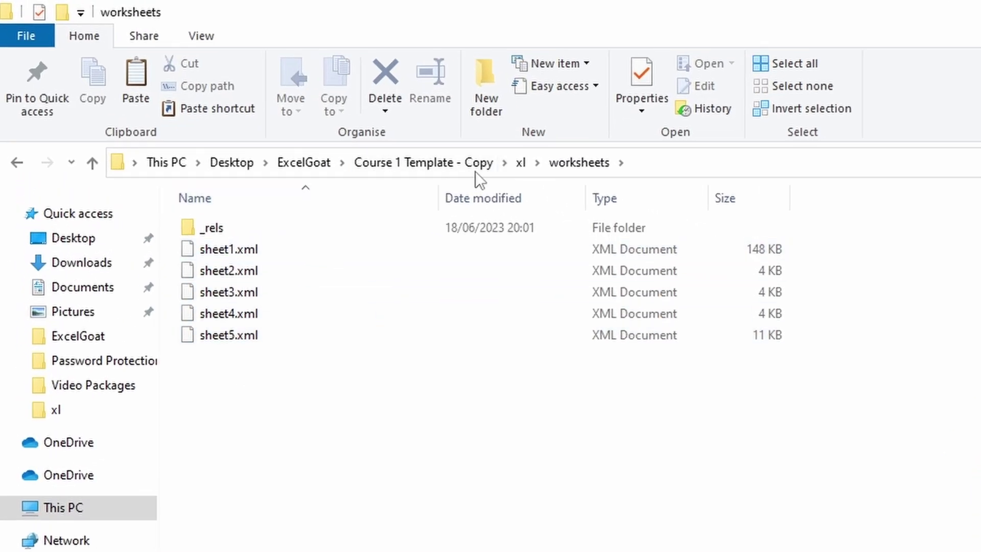
click(431, 165)
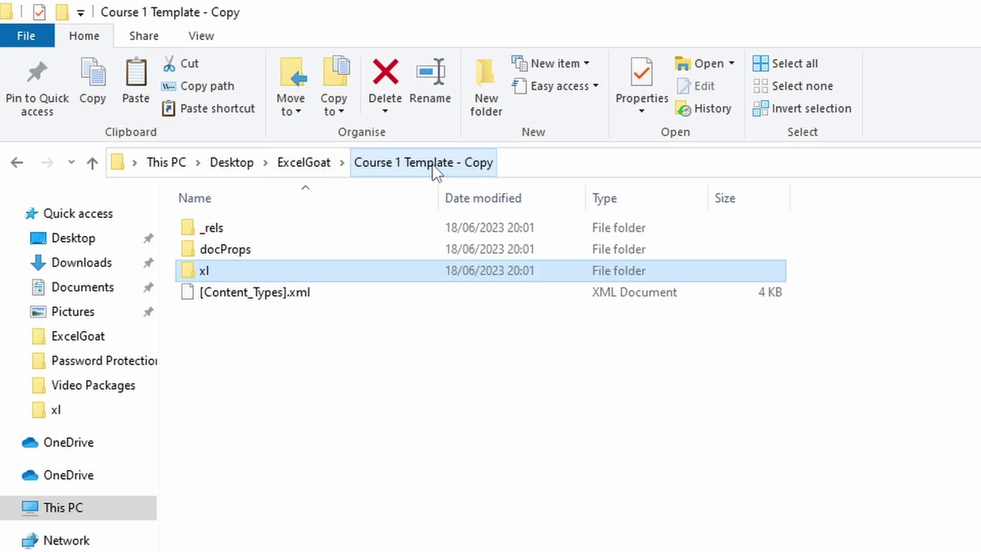
Open xl\workbook.xml in Notepad
double_click(220, 271)
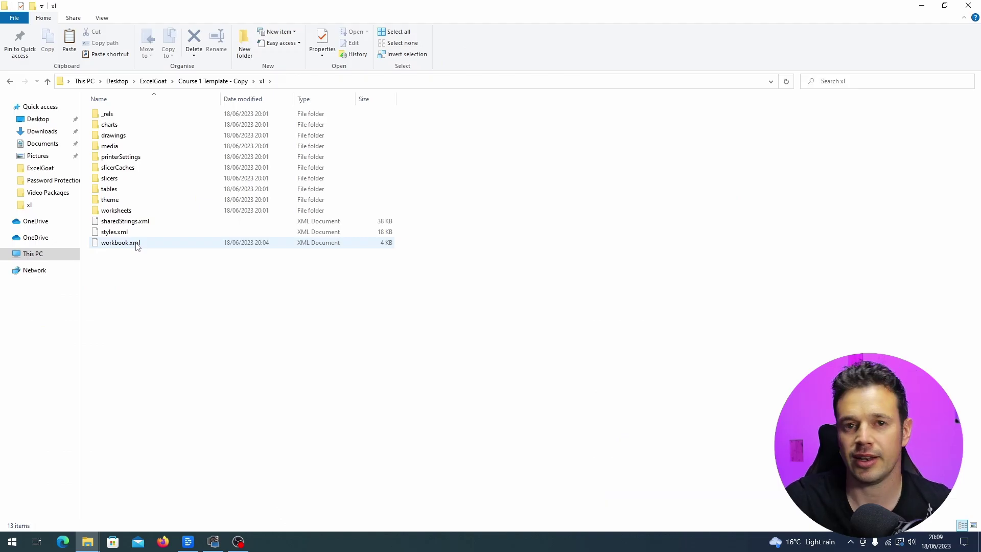
double_click(137, 243)
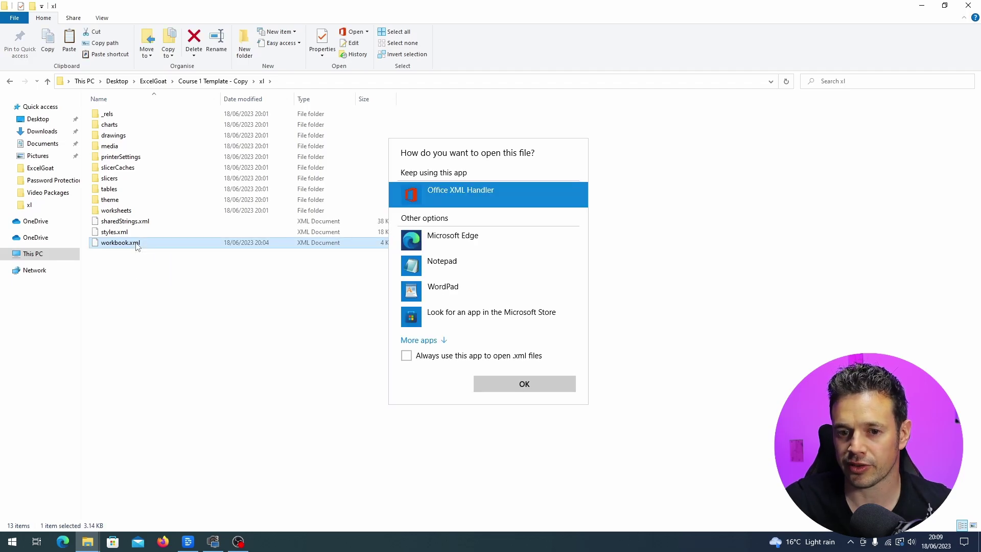
double_click(455, 261)
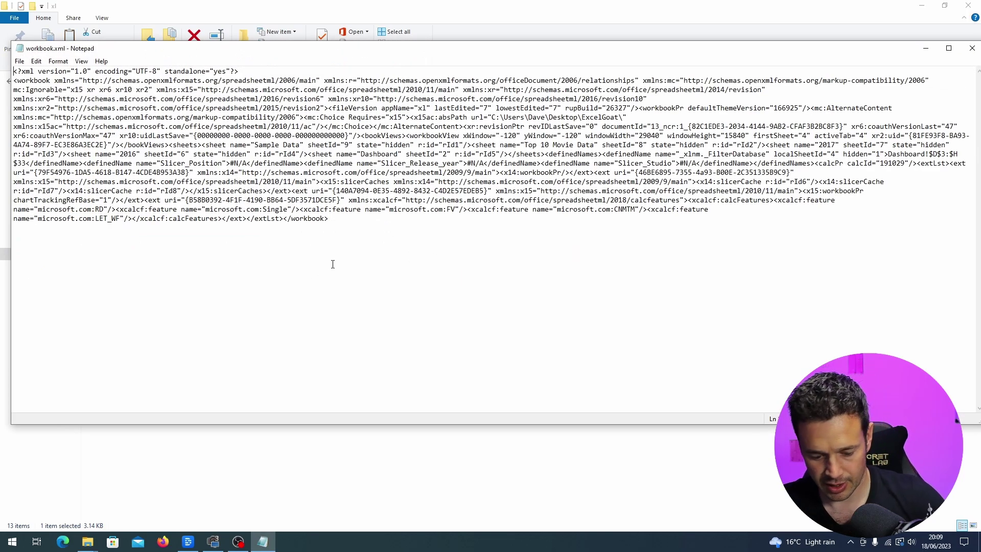
Search 'name' through the sheet entries to the Dashboard sheet, marking its sheetId and rId5
key(ctrl+f)
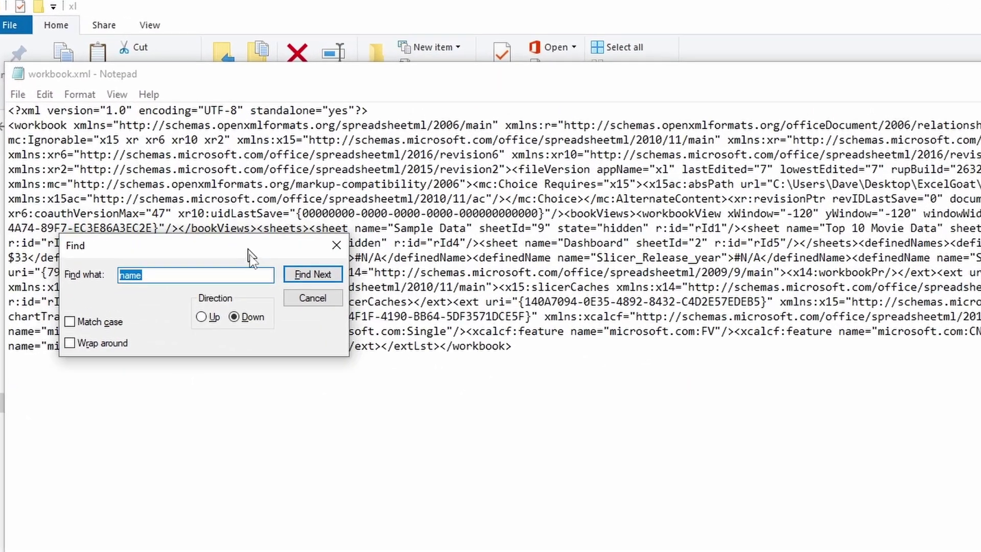
drag(157, 138, 176, 279)
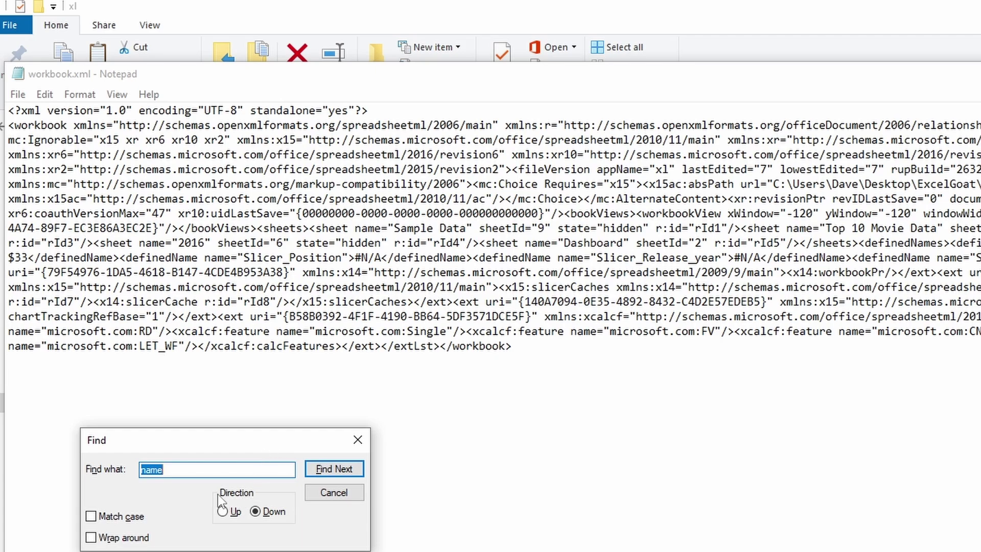
click(333, 469)
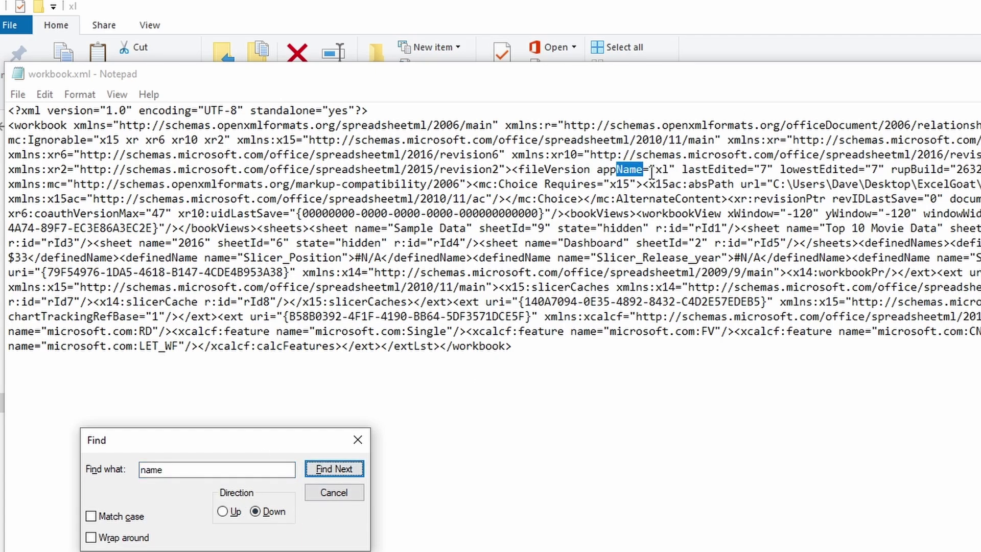
click(333, 468)
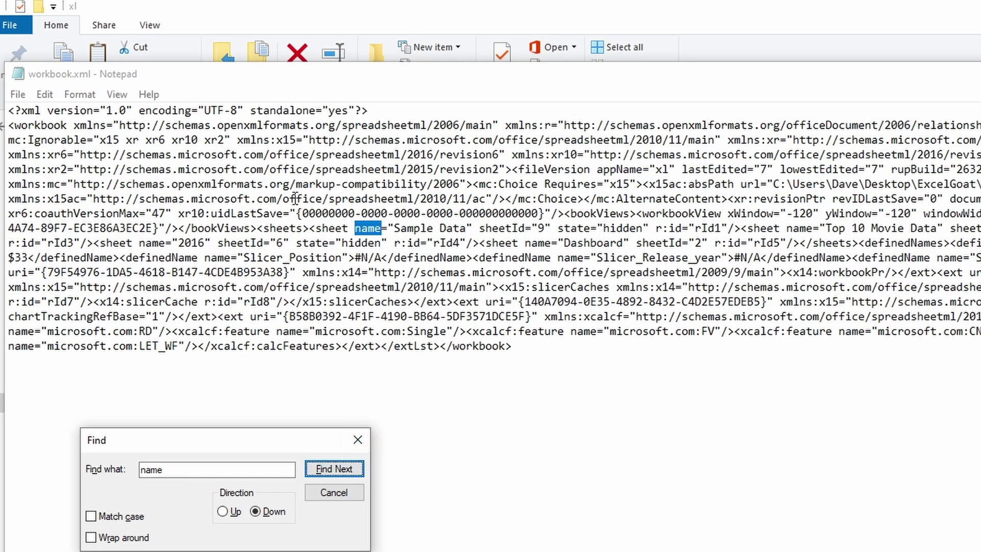
click(334, 469)
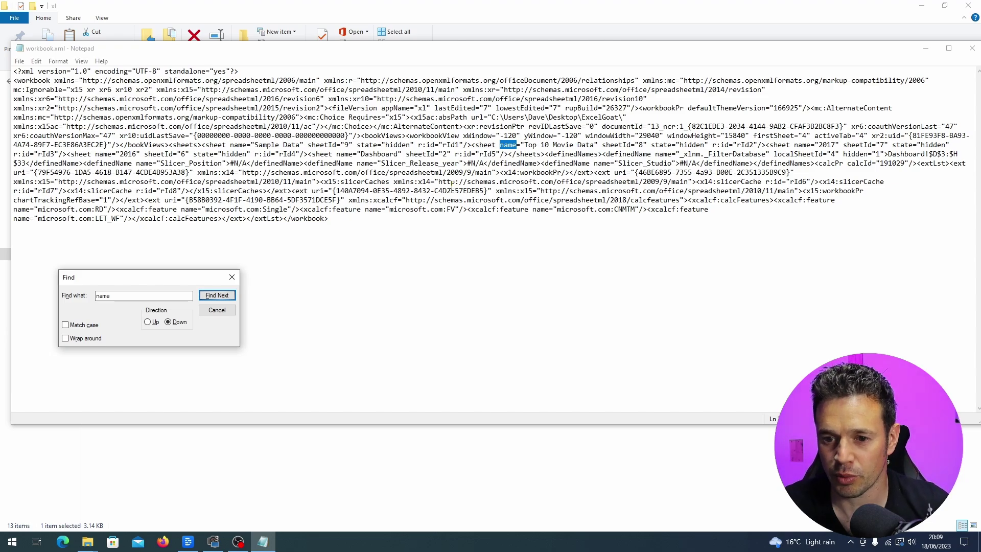
click(217, 295)
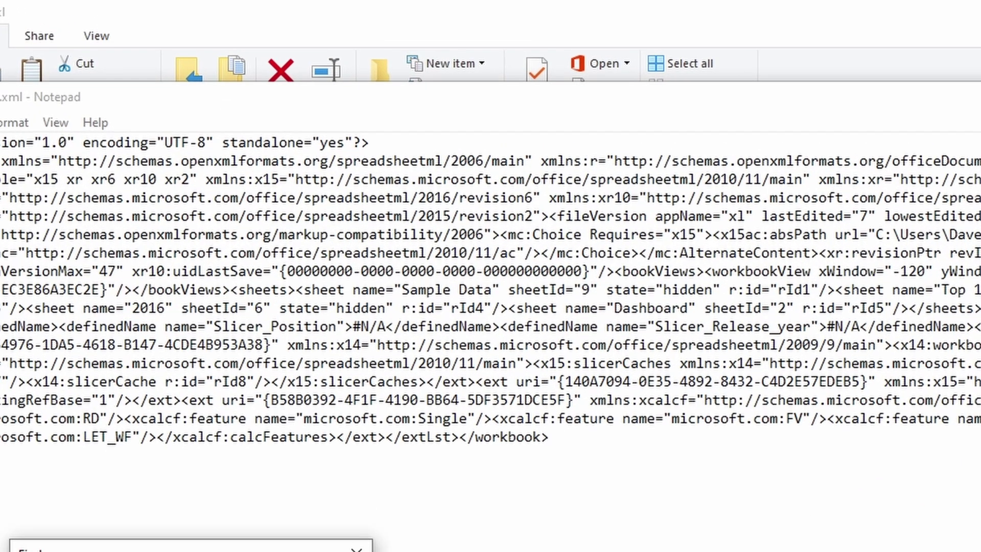
key(Return)
key(Return)
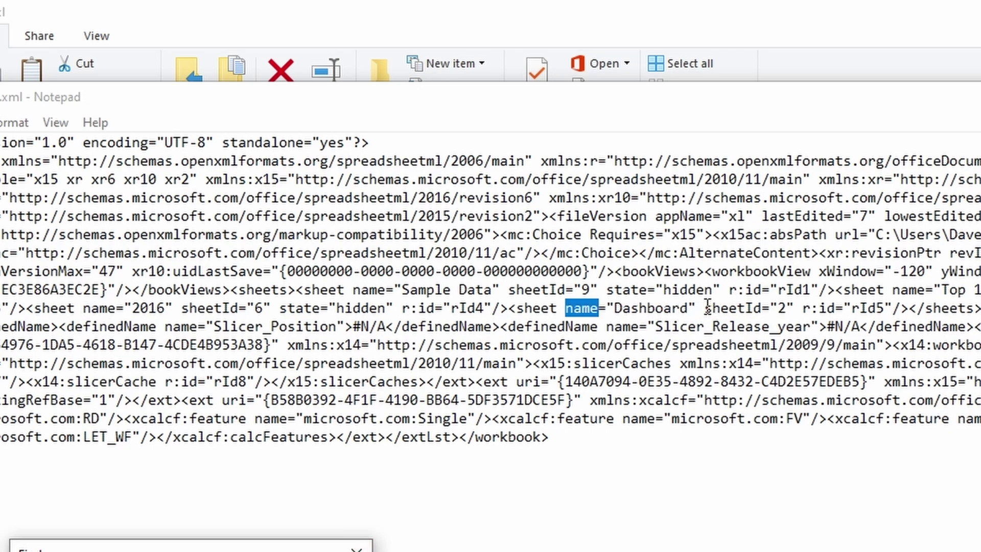
drag(707, 306, 853, 310)
click(877, 306)
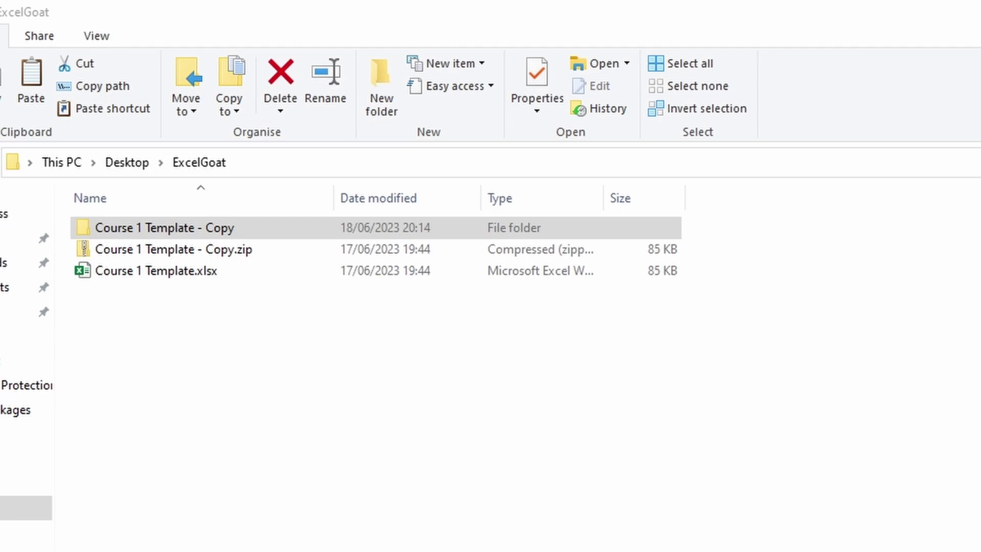
Open xl\worksheets\sheet5.xml from Course 1 Template - Copy in Notepad
double_click(140, 221)
double_click(124, 273)
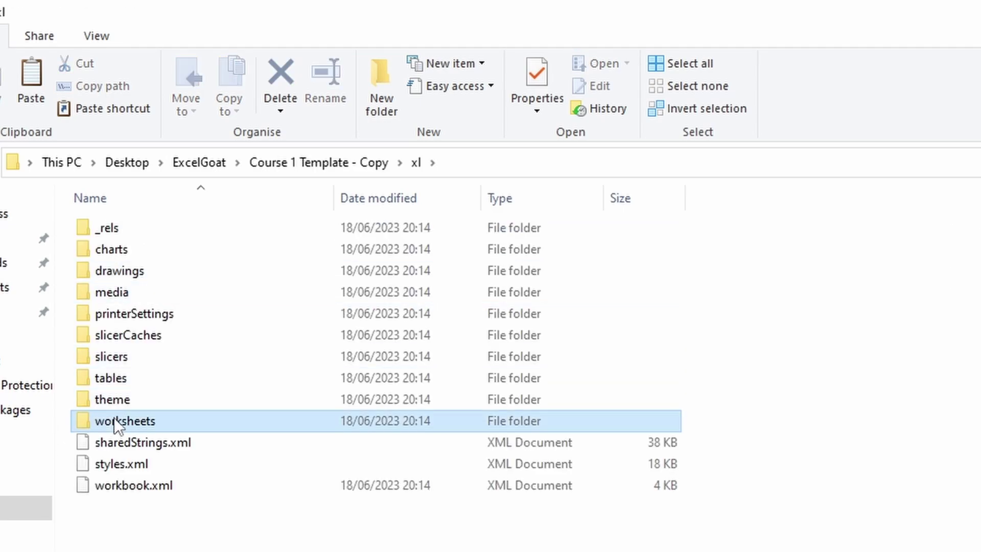
double_click(114, 418)
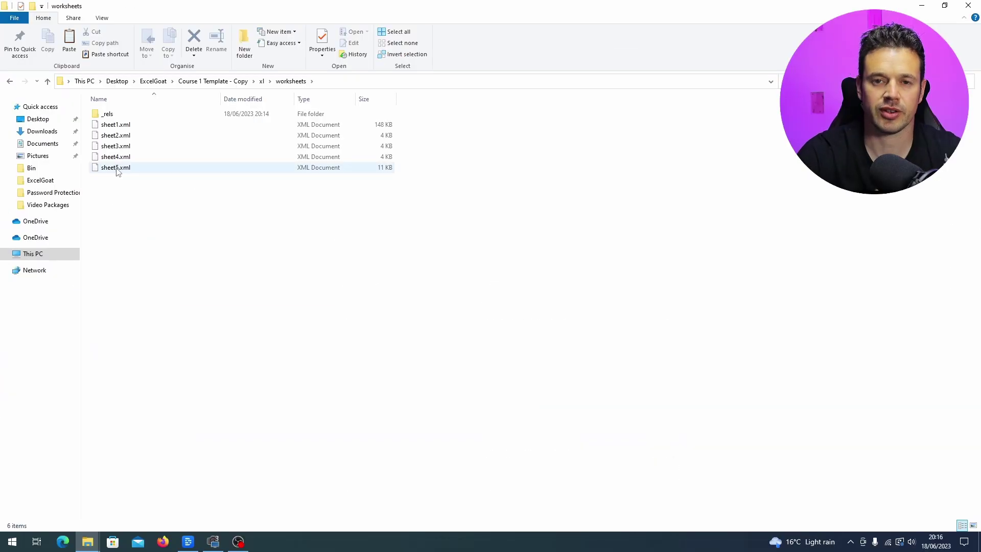
double_click(116, 168)
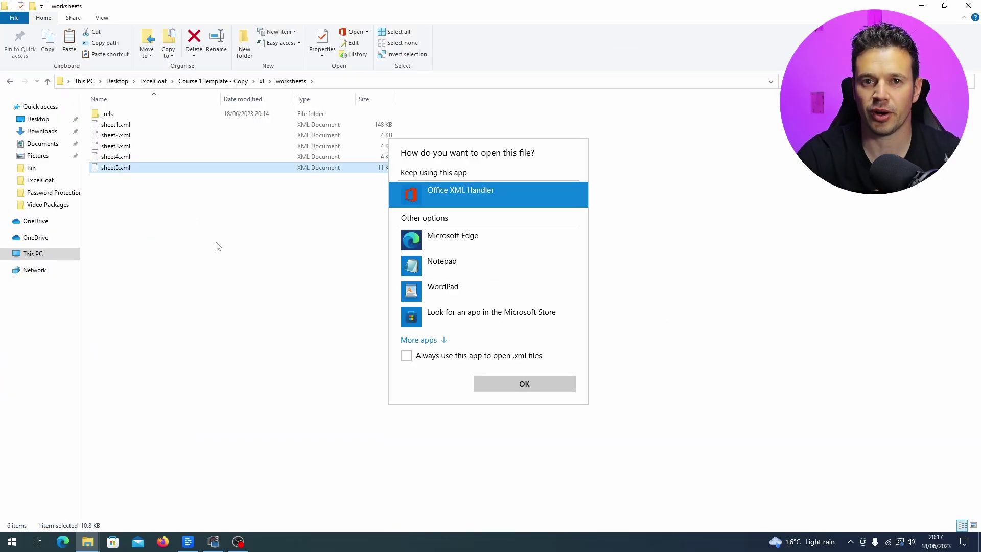
double_click(492, 271)
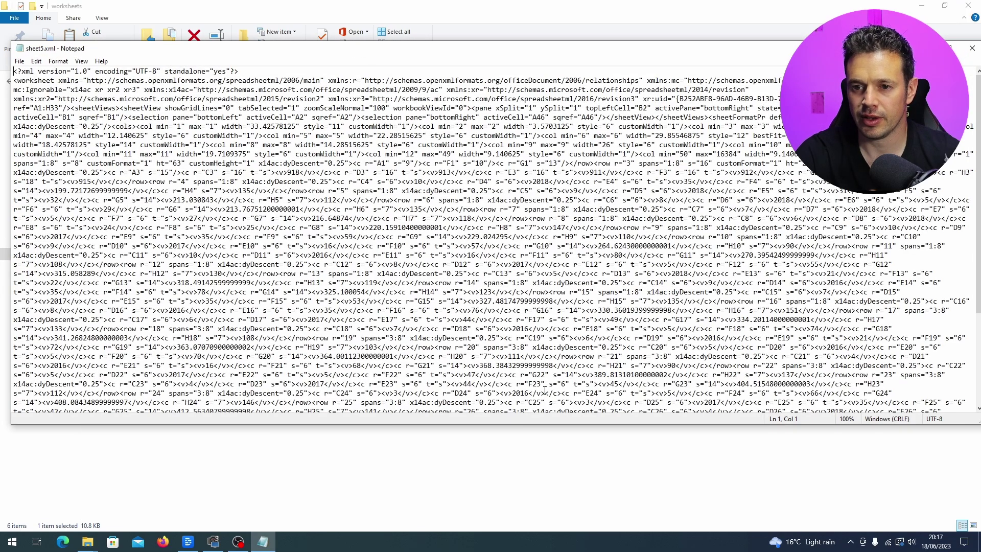
Maximize Notepad and find 'prot' to land on the sheetProtection tag
double_click(470, 48)
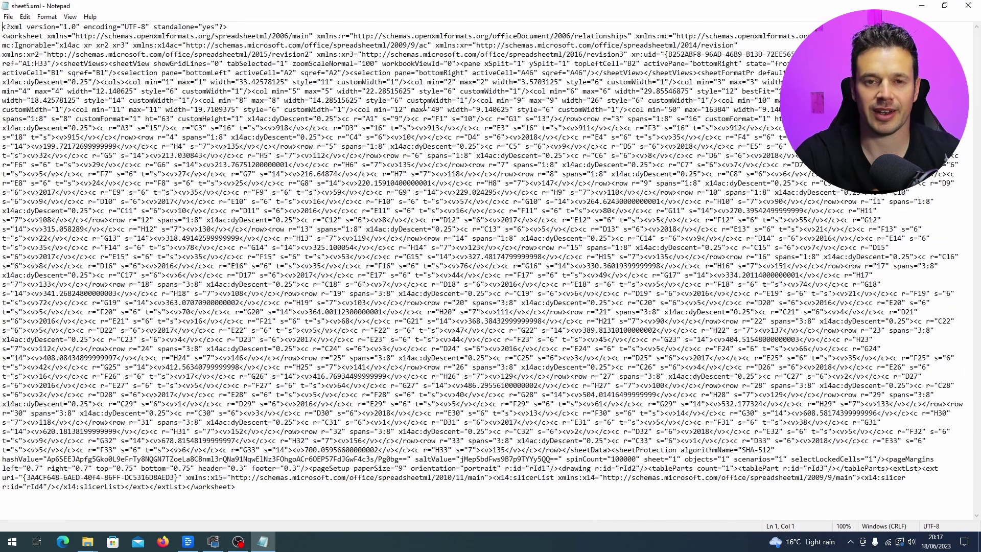
key(ctrl+f)
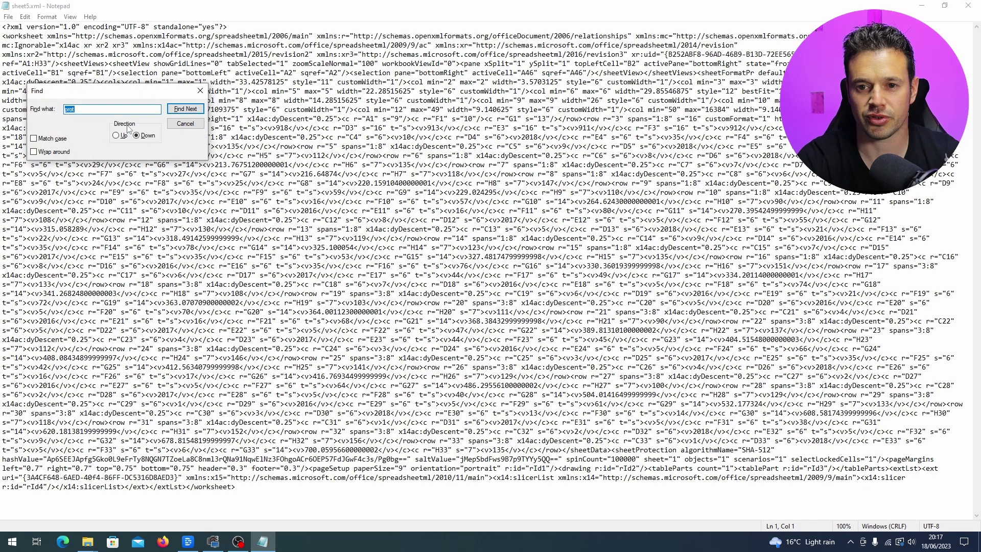
click(177, 109)
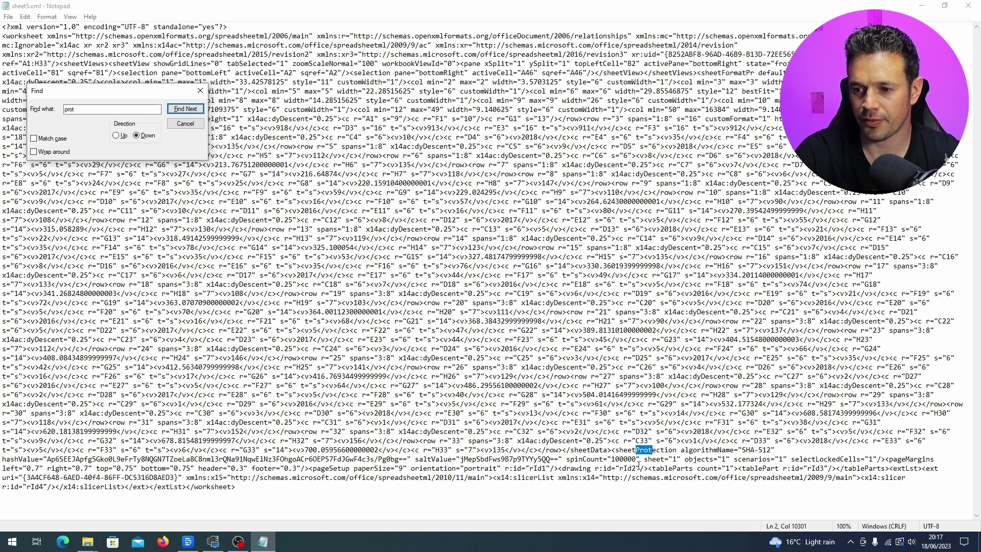
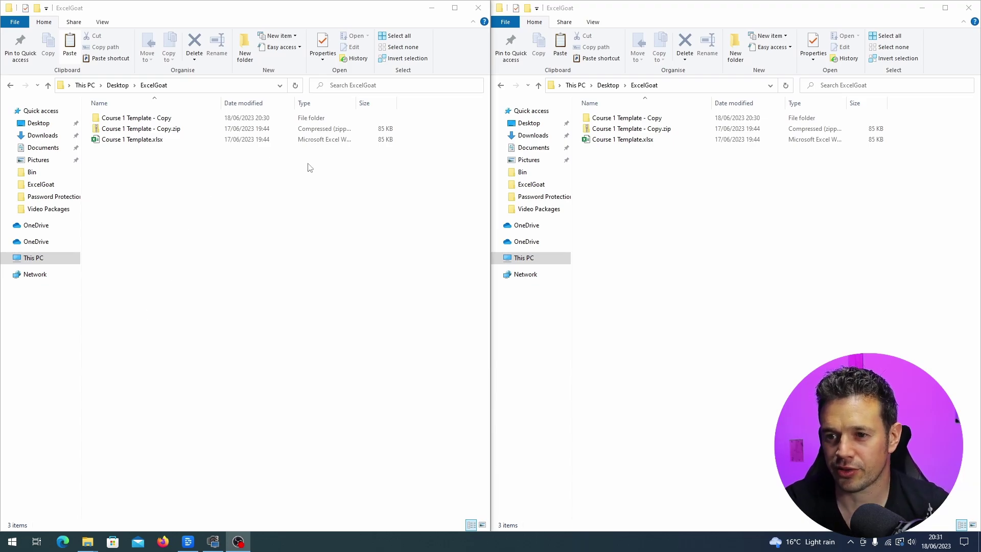
Open the xl folder in the extracted Course 1 Template - Copy folder and in Course 1 Template - Copy.zip, side by side
click(184, 194)
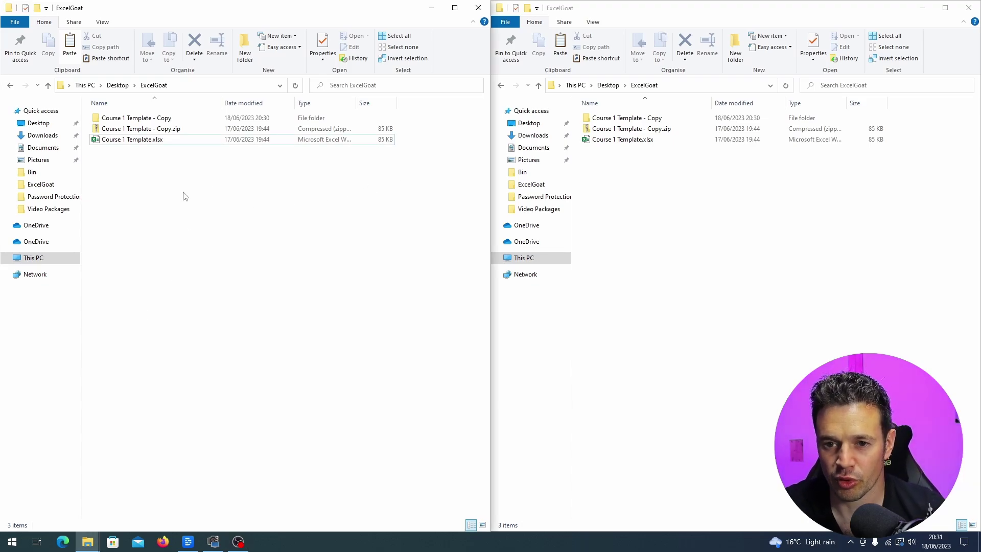
double_click(149, 122)
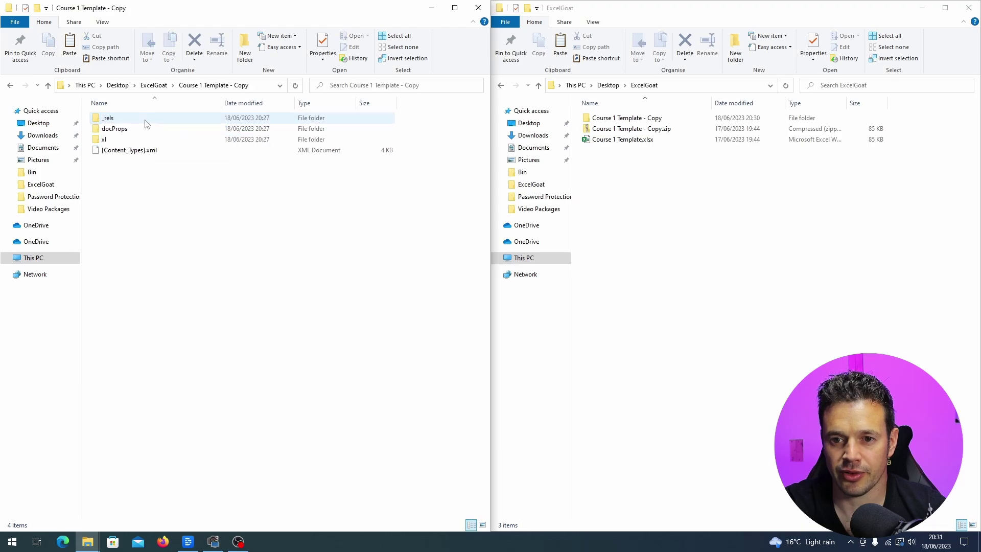
double_click(618, 130)
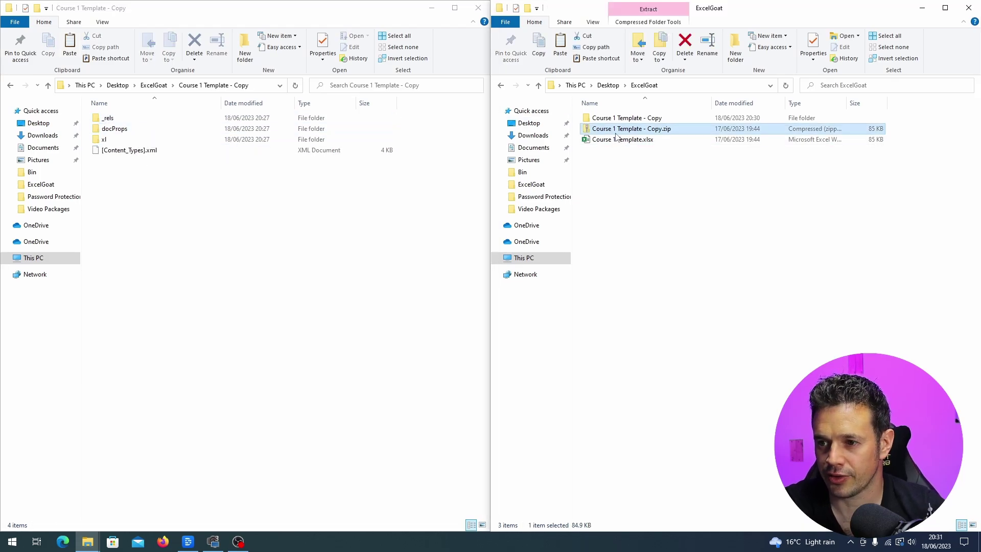
double_click(117, 142)
double_click(595, 139)
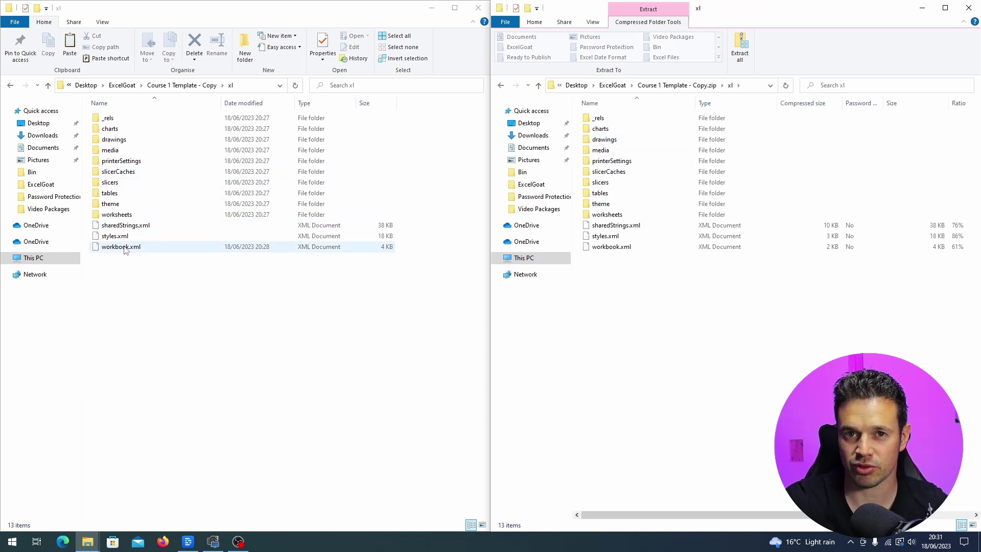
Copy the edited workbook.xml into the zip's xl folder and sheet5.xml into its worksheets folder, replacing both
drag(124, 249, 673, 296)
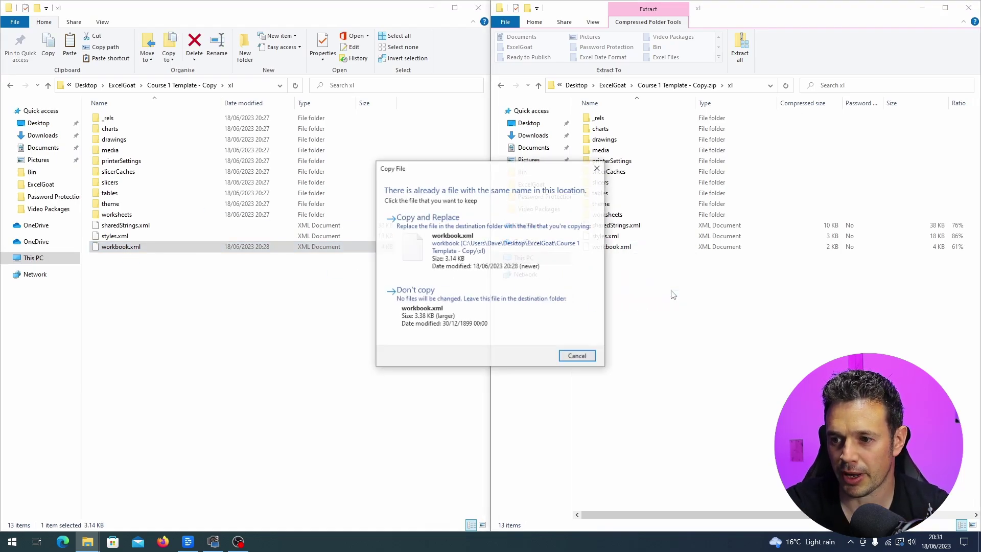
click(453, 241)
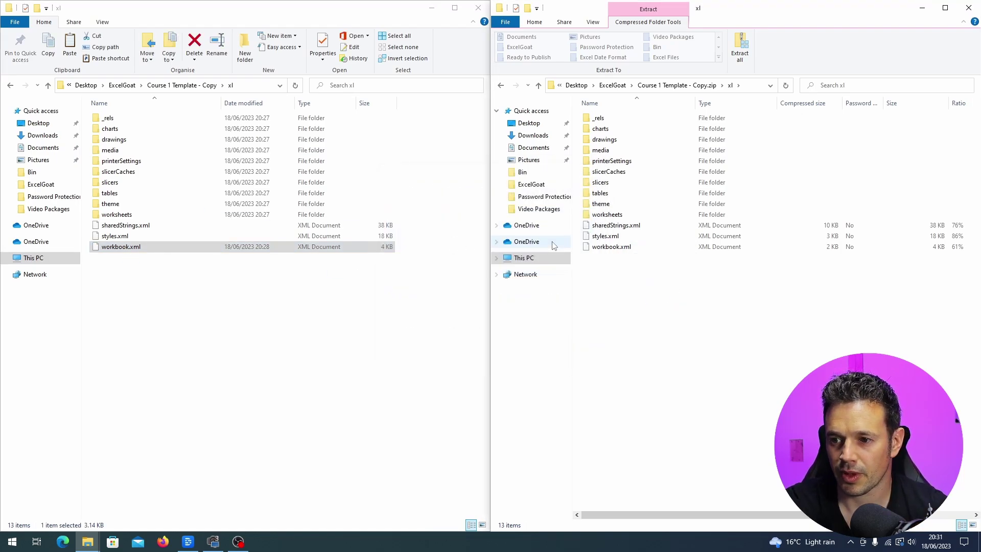
double_click(117, 214)
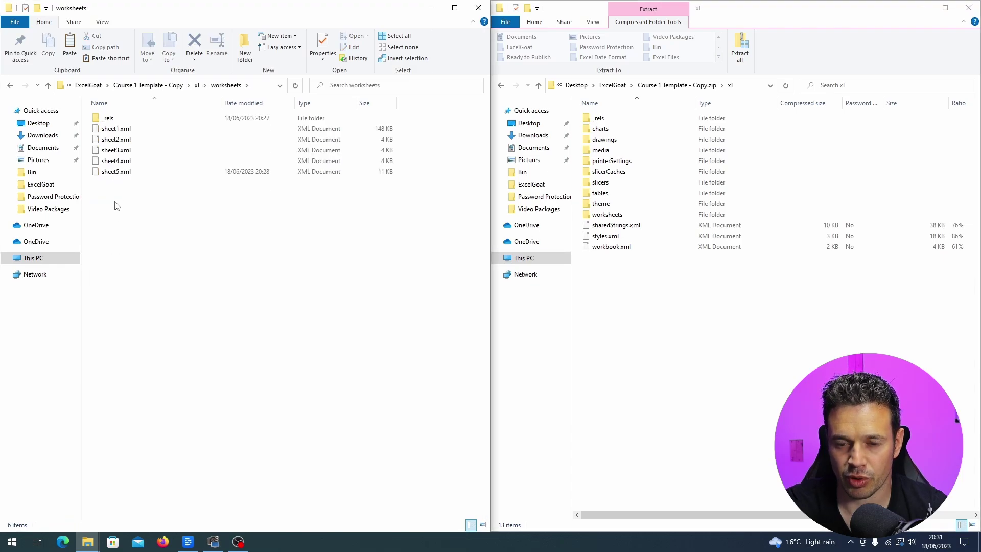
double_click(607, 214)
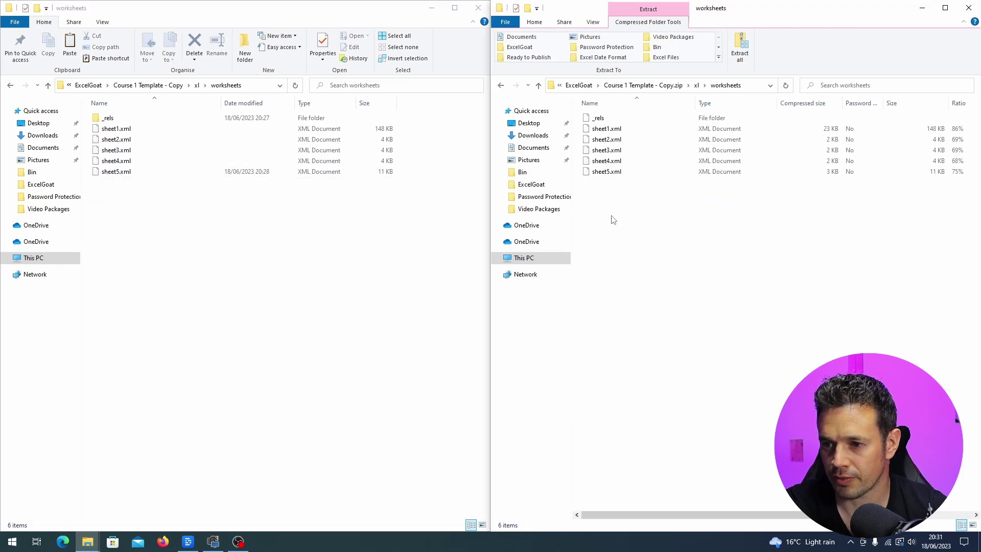
drag(127, 171, 734, 252)
click(433, 240)
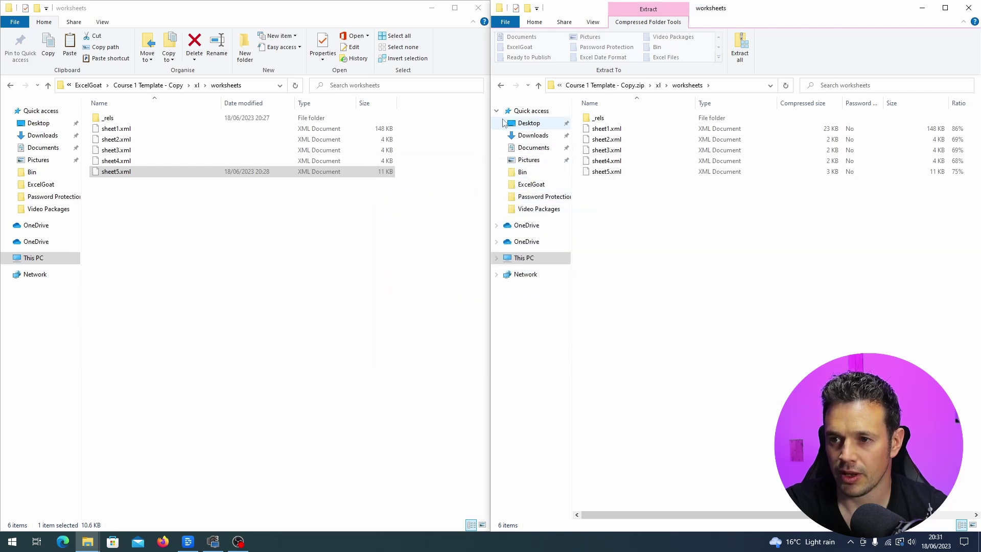
Minimize the extracted-copy window and maximize the zip window, returning to the ExcelGoat folder
click(384, 10)
click(442, 11)
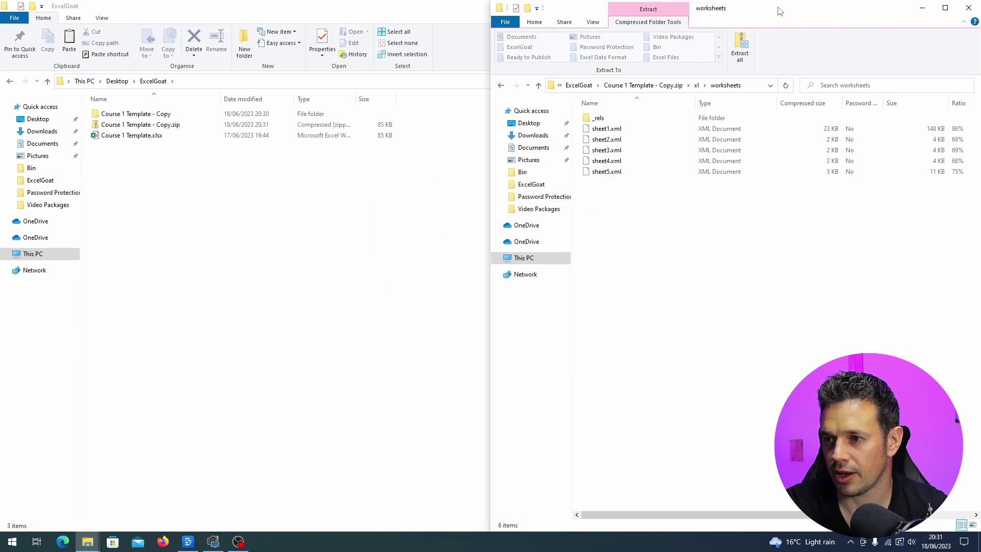
drag(779, 9, 536, 42)
click(594, 35)
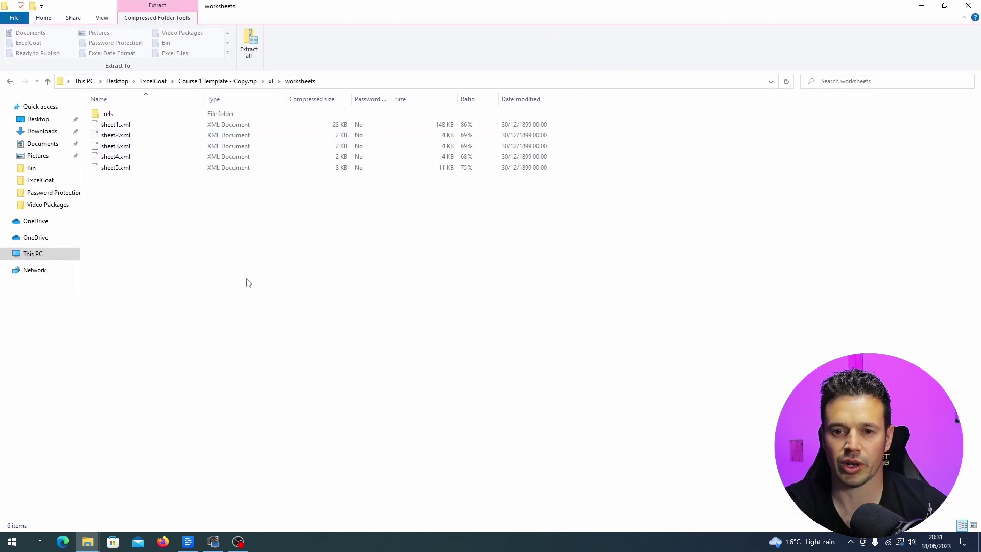
click(153, 81)
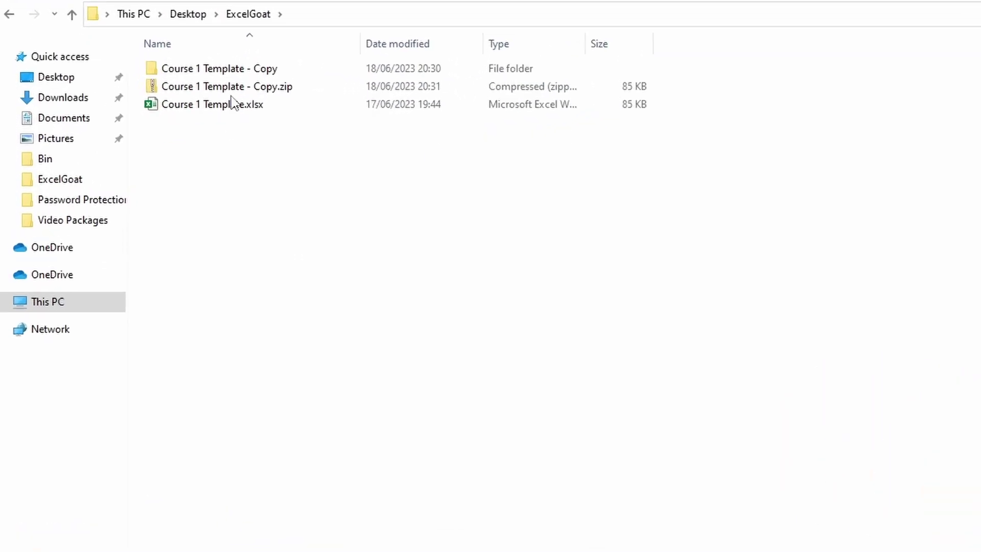
Rename Course 1 Template - Copy.zip to Course 1 Template - Copy.xlsx
right_click(282, 66)
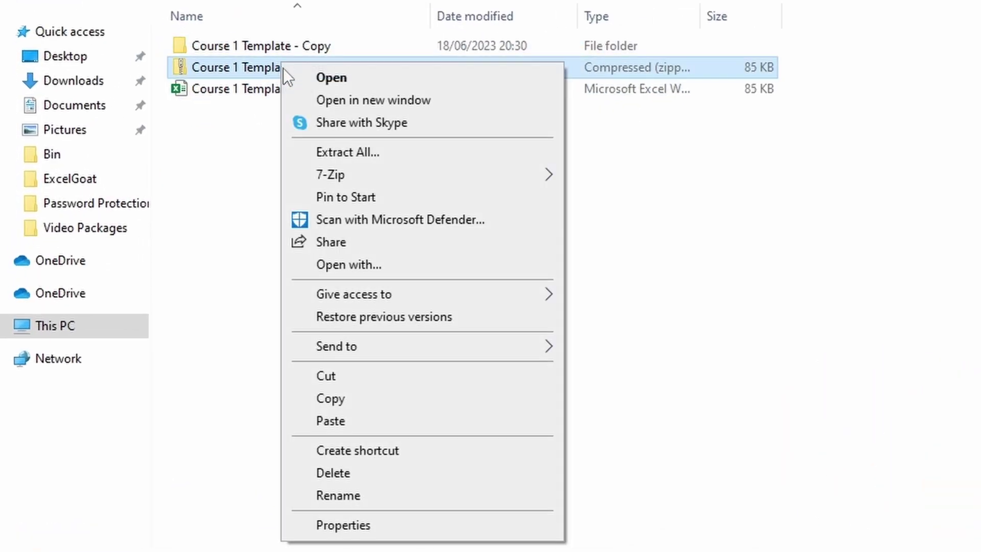
click(403, 493)
key(Right)
key(Right)
key(Right)
key(Right)
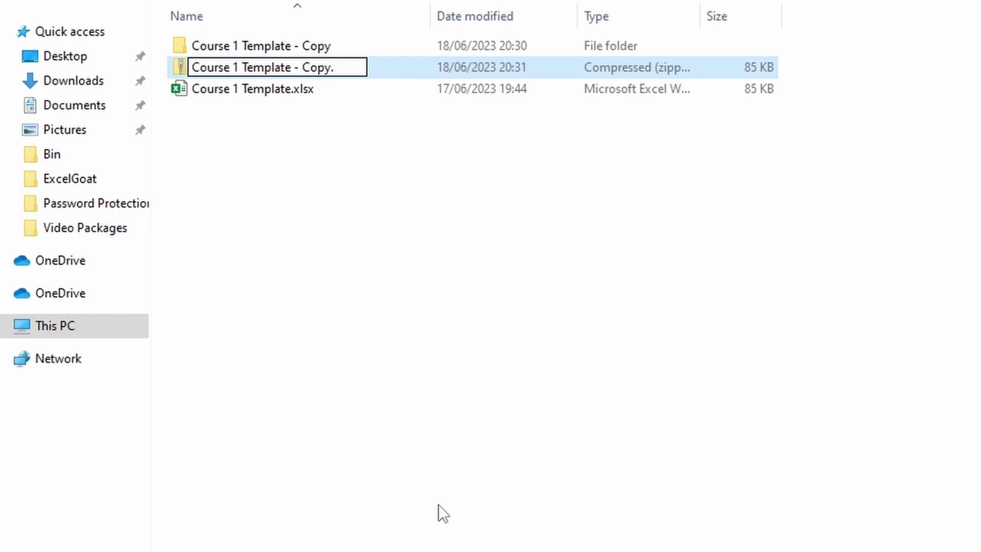
text(xlsx)
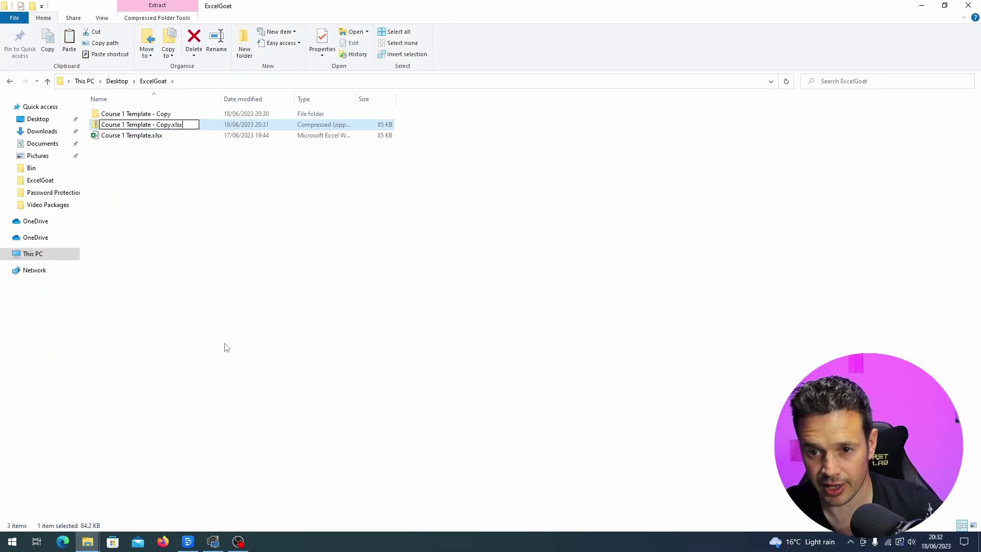
key(Return)
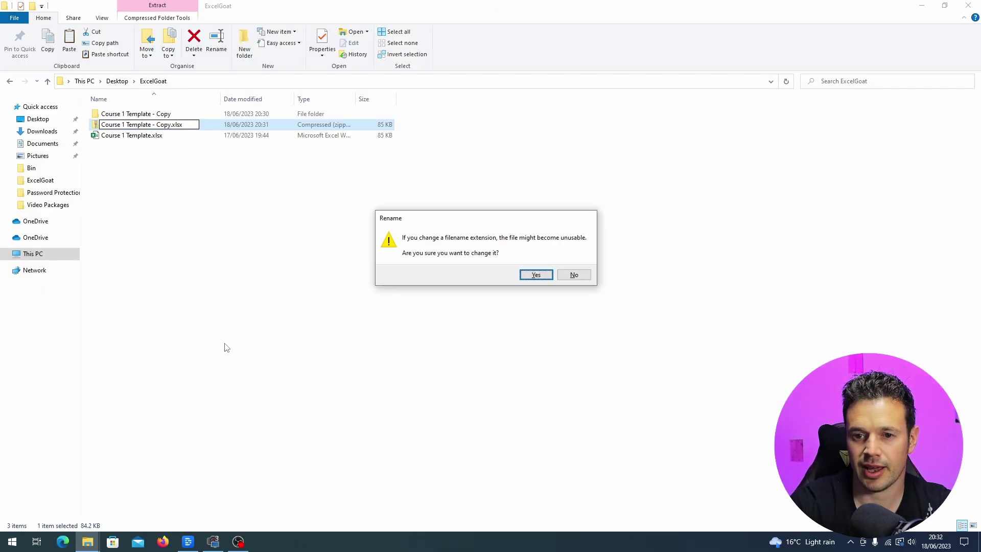
key(Return)
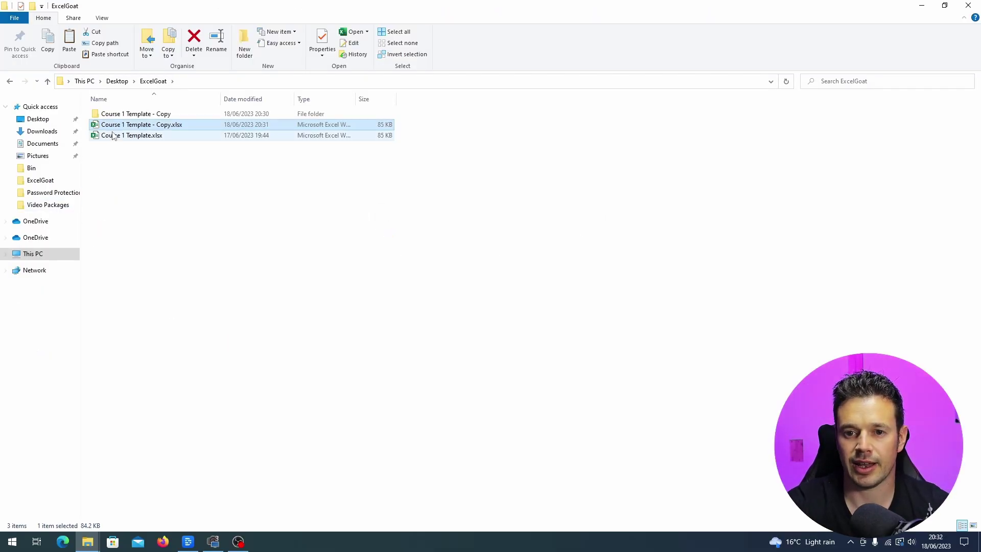
Open Course 1 Template - Copy.xlsx and check that its table cells and hidden sheets are now accessible
double_click(123, 128)
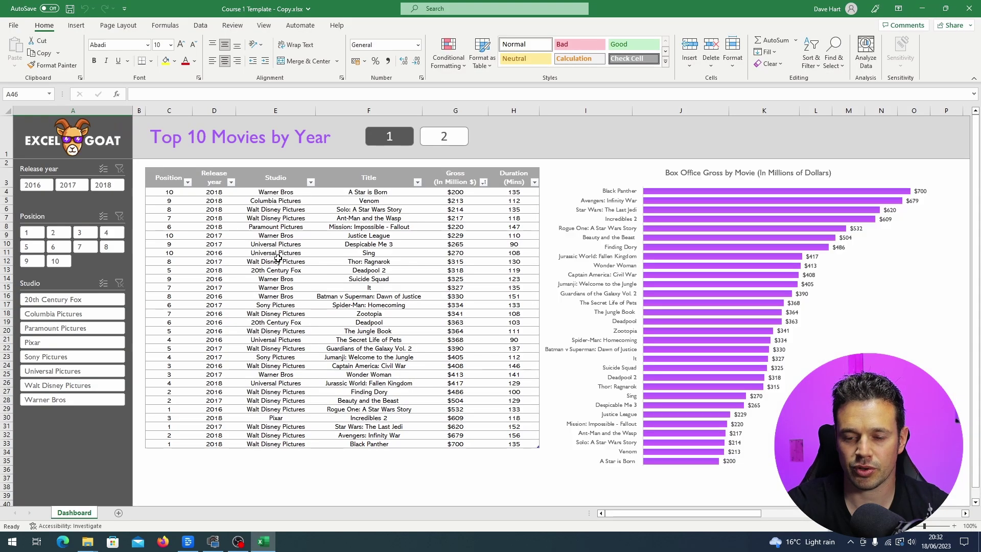
click(383, 237)
click(369, 252)
click(369, 313)
right_click(68, 516)
click(91, 477)
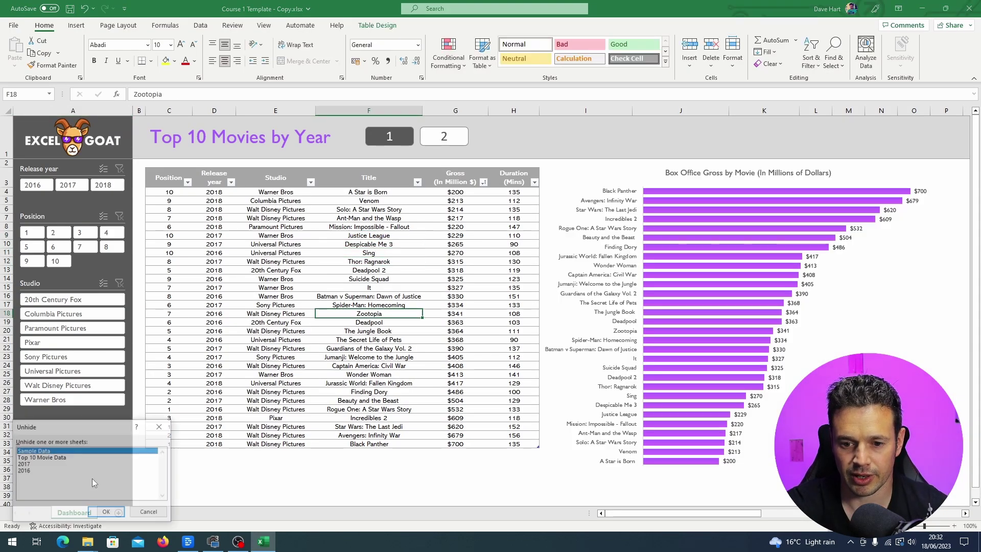
click(150, 513)
drag(369, 383, 455, 383)
Close the copy without saving and open the original Course 1 Template.xlsx
click(969, 8)
click(512, 286)
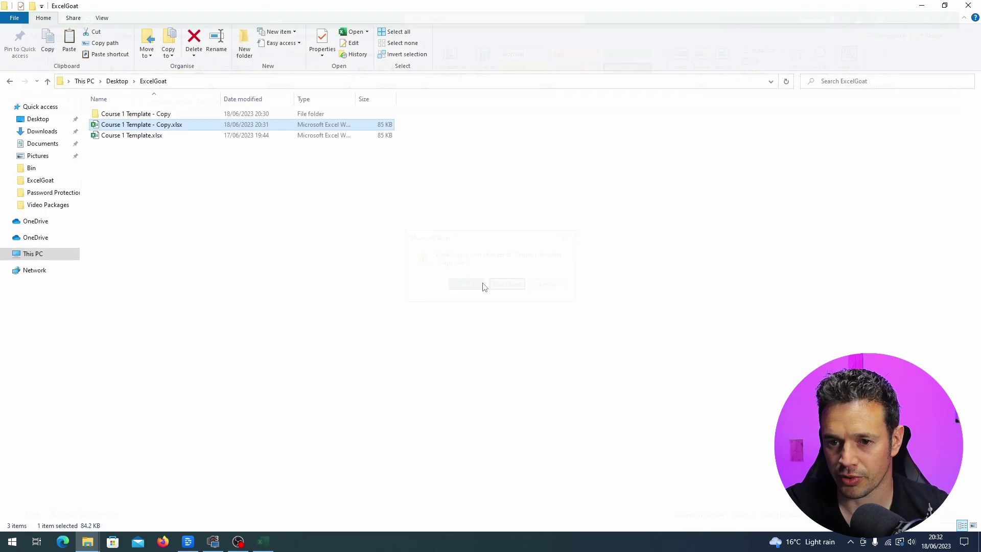
double_click(126, 135)
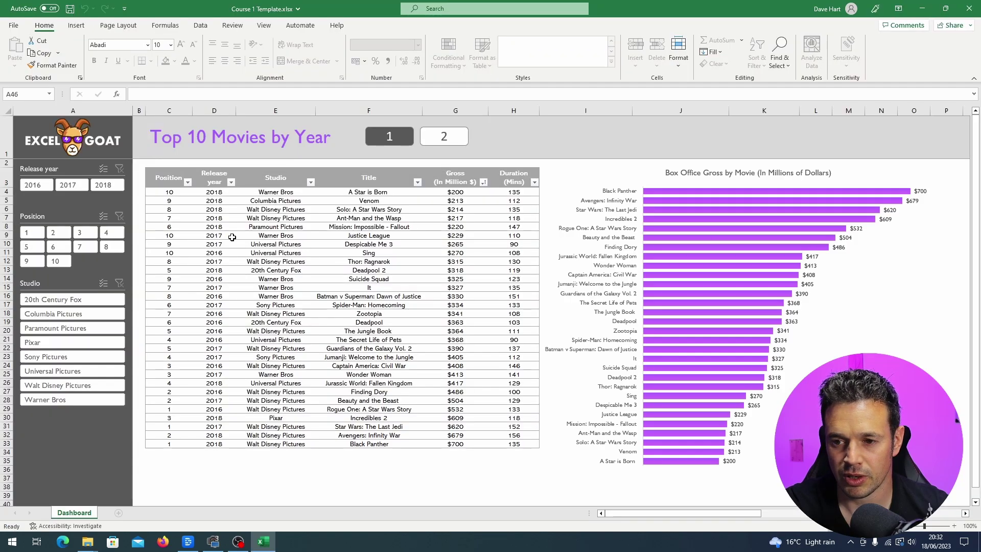
Confirm the original's table is protected and check the Dashboard tab's sheet options
double_click(372, 247)
click(496, 301)
scroll(131, 378, down, 2)
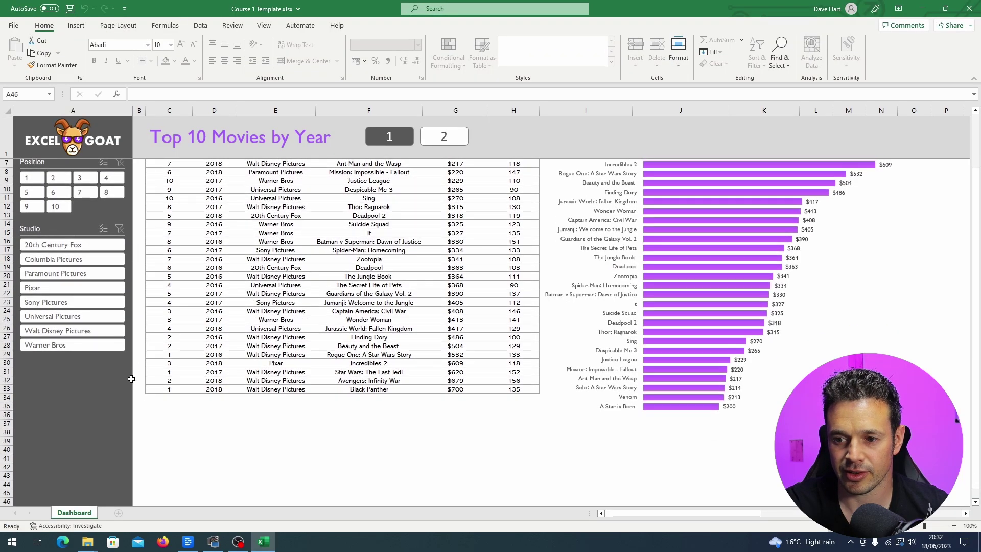
right_click(90, 511)
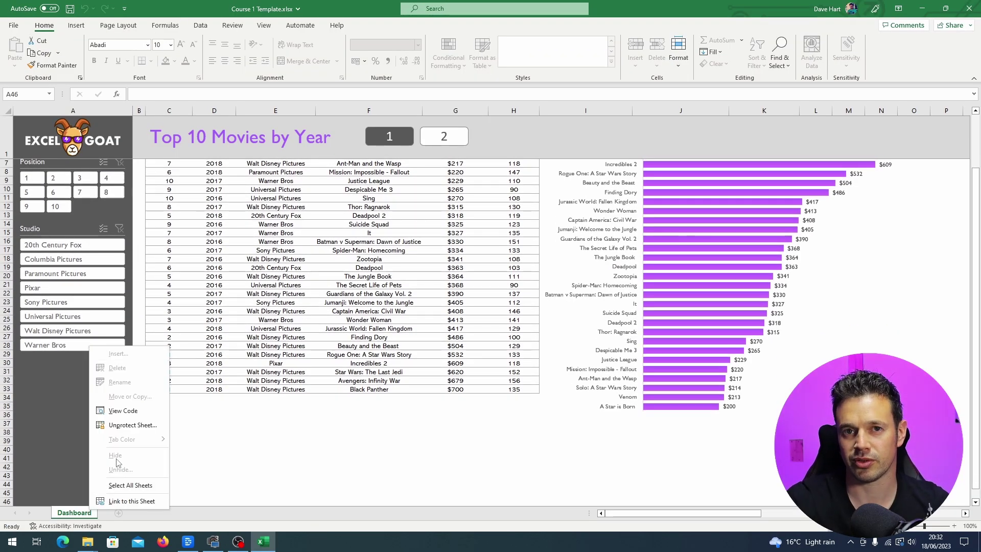